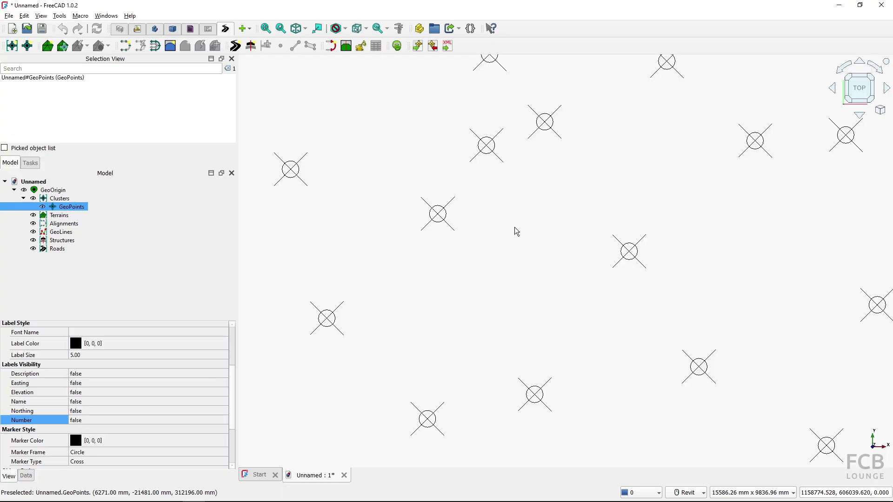
Examine the number, coordinate and elevation columns of terrain-points_large.txt in WordPad, and return to FreeCAD.
key(alt+Tab)
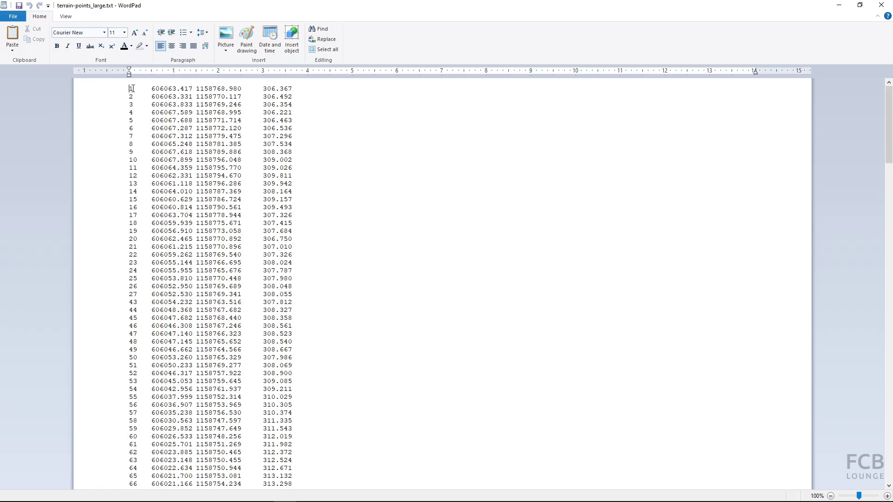
click(164, 89)
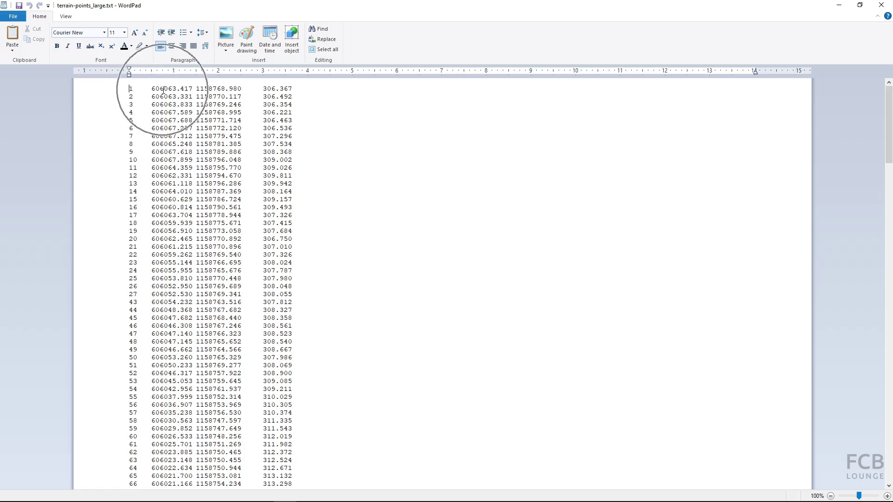
click(211, 88)
click(282, 88)
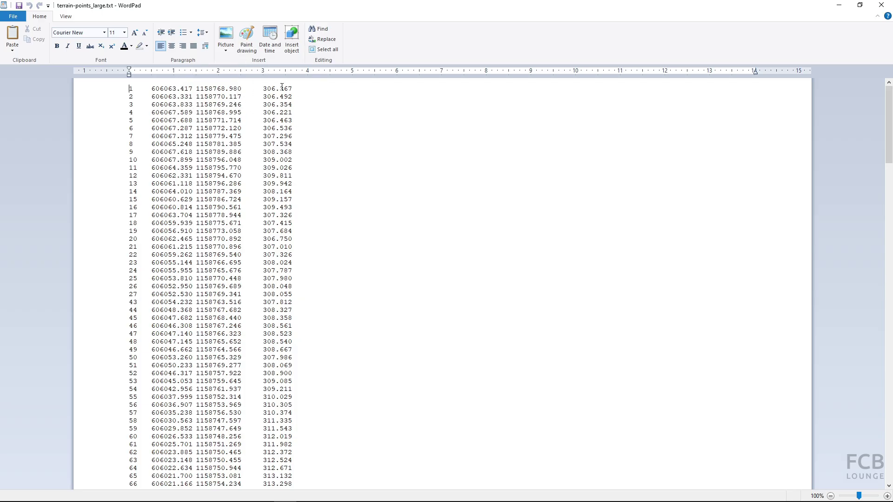
key(alt+Tab)
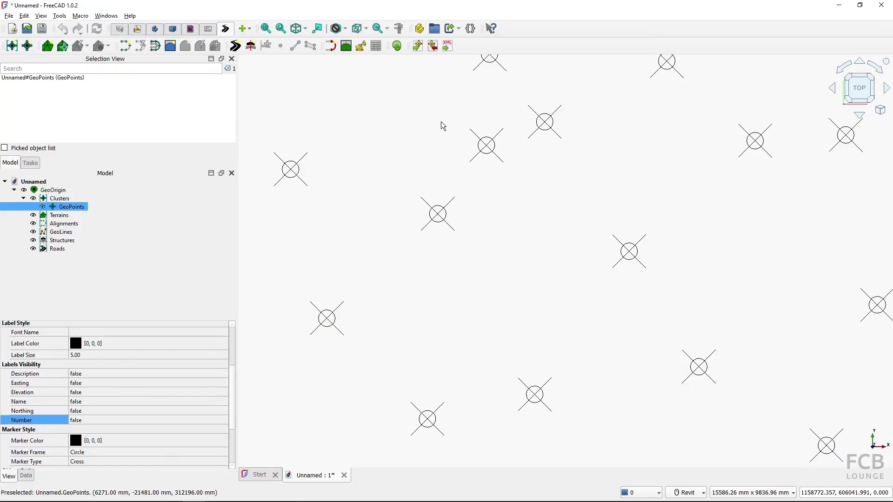
View the imported geo points at an angle and close the unnamed document, discarding its changes.
shift+middle_drag(567, 307, 527, 310)
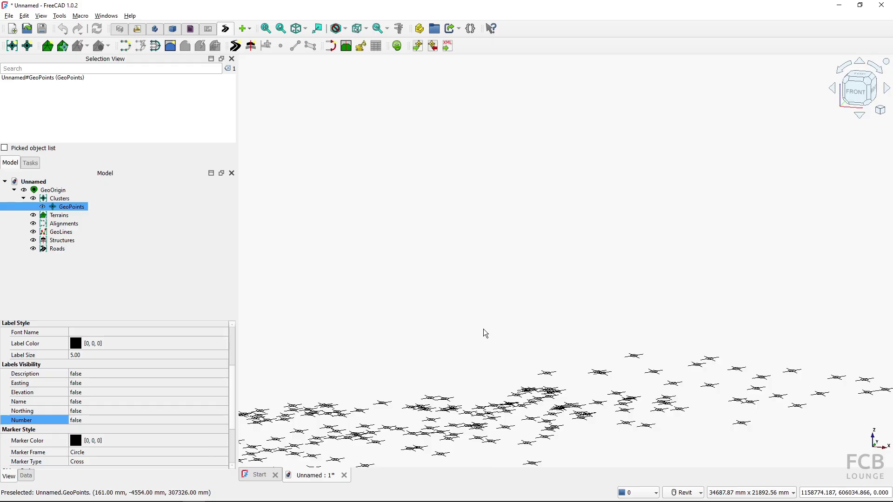
click(344, 475)
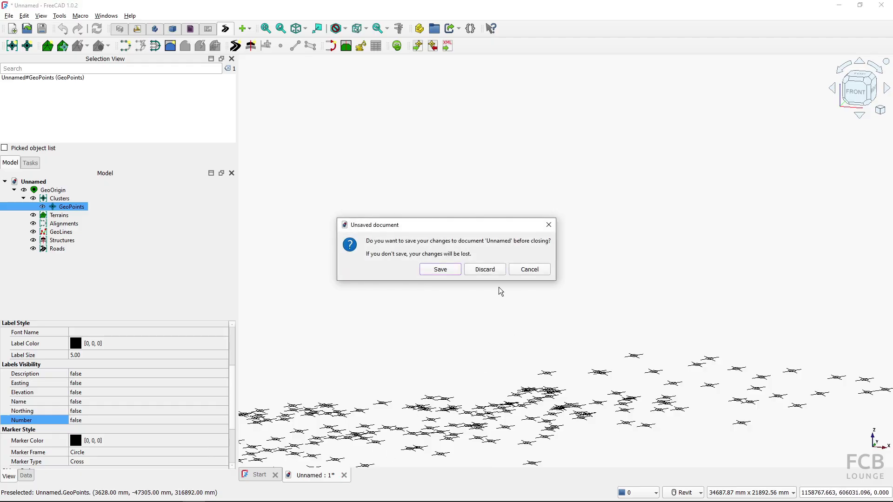
click(493, 270)
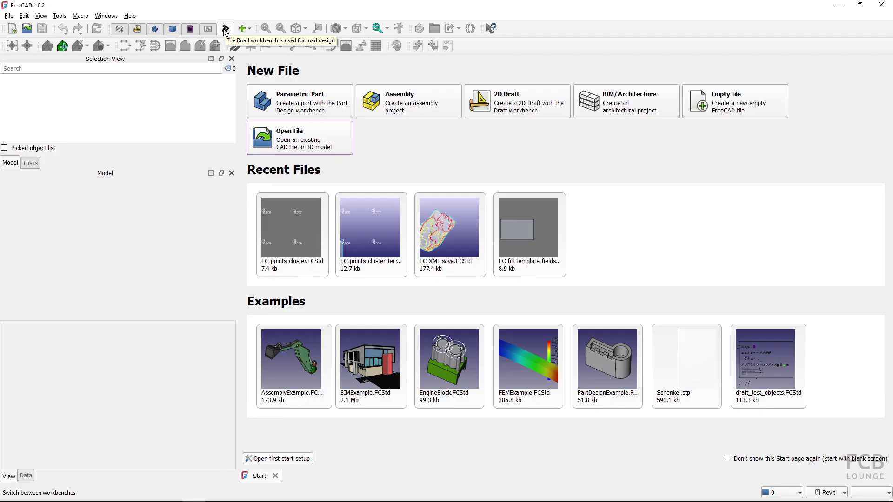
Look up the "road" workbench in the Addon Manager, check its installation details, and close the manager.
click(64, 18)
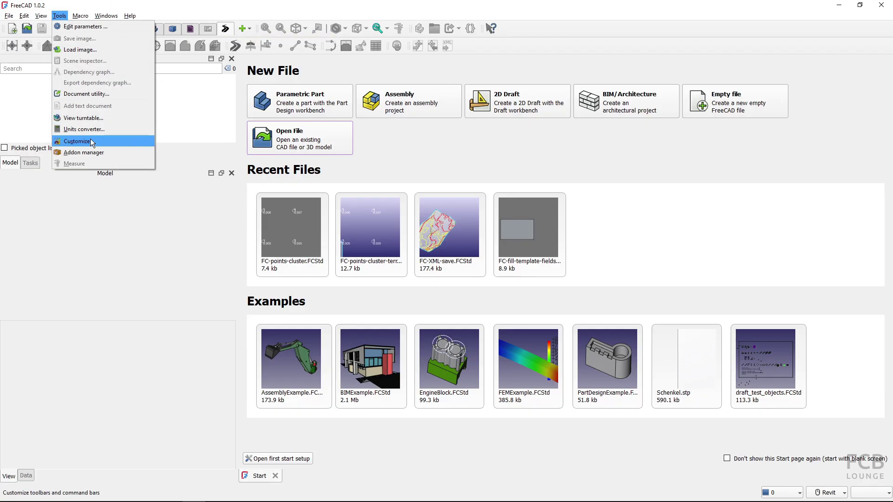
click(85, 152)
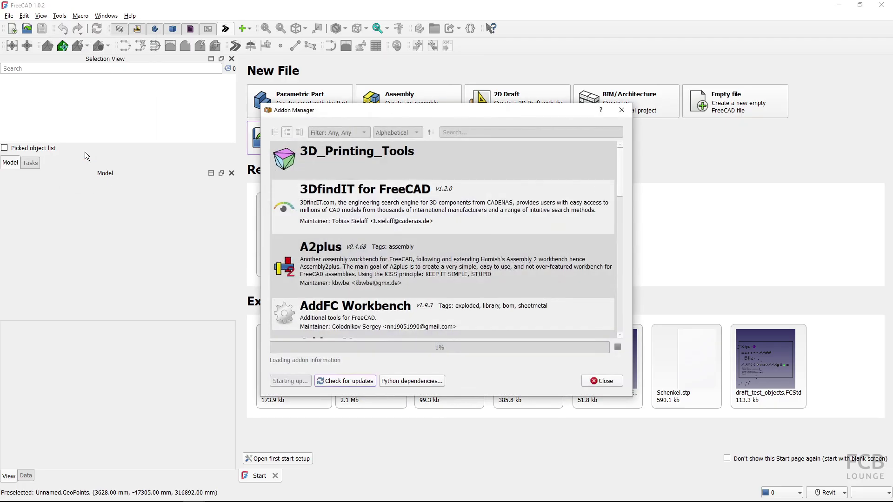
click(448, 133)
text(red)
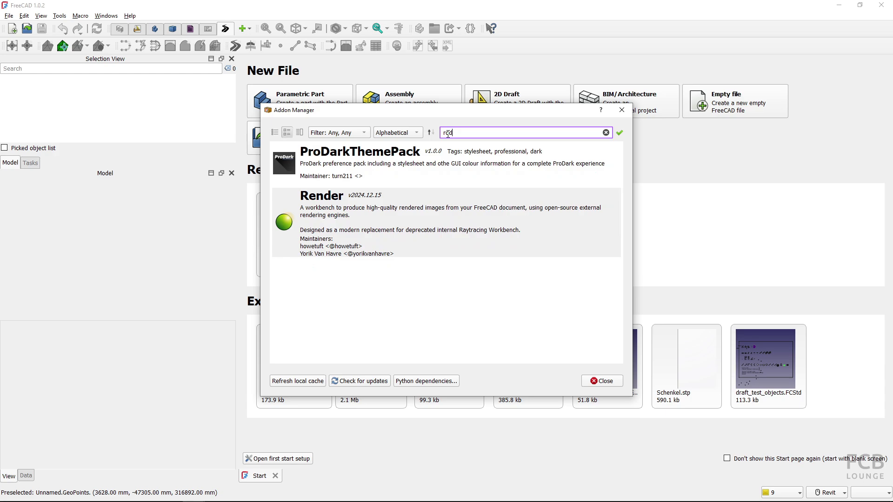
key(BackSpace)
key(BackSpace)
text(oad)
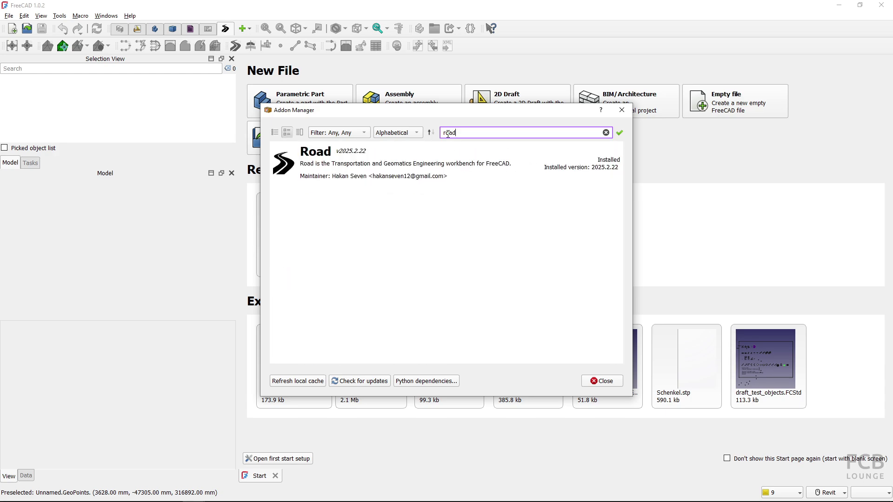
click(321, 167)
click(321, 167)
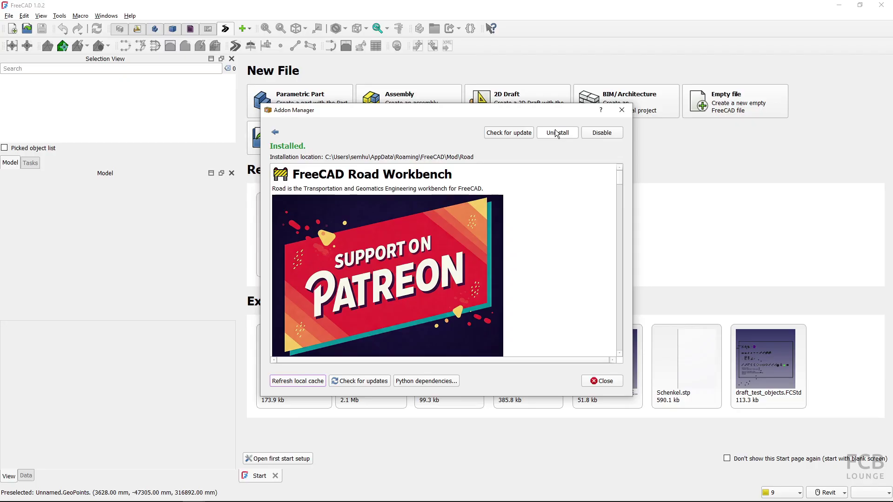
click(597, 381)
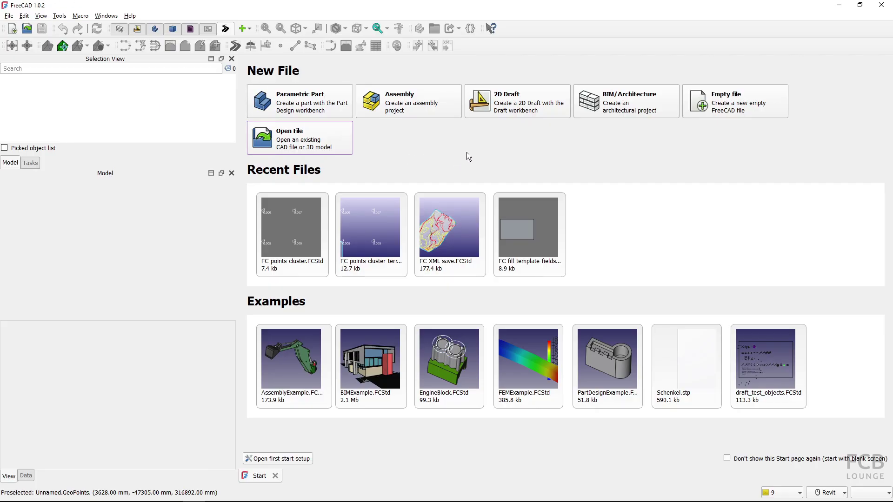
Create a new empty document and start the Road workbench's point file import.
click(723, 108)
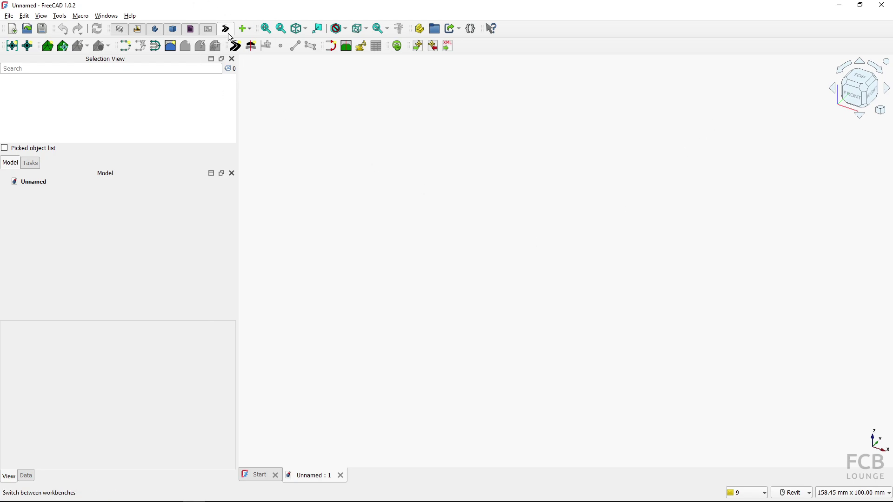
click(418, 46)
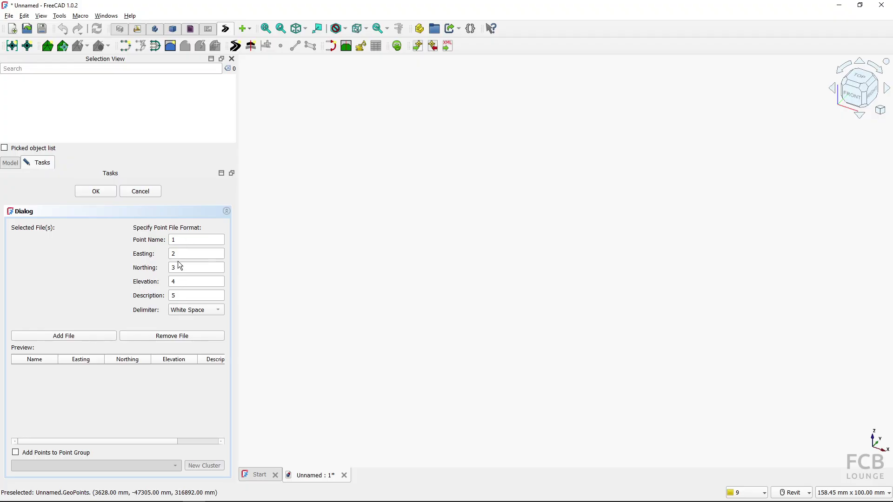
Compare the import's column numbers for point name, easting, northing, elevation and description with the columns of terrain-points_large.txt in WordPad.
key(alt+Tab)
key(Tab)
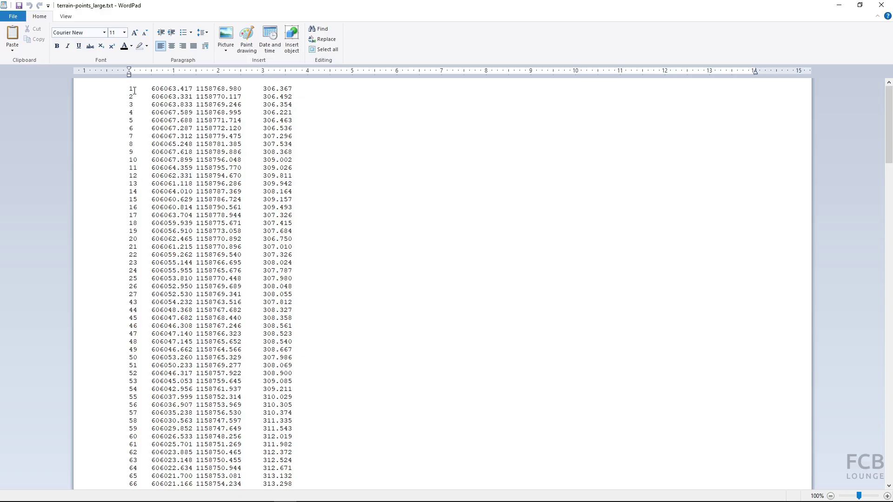
key(alt+Tab)
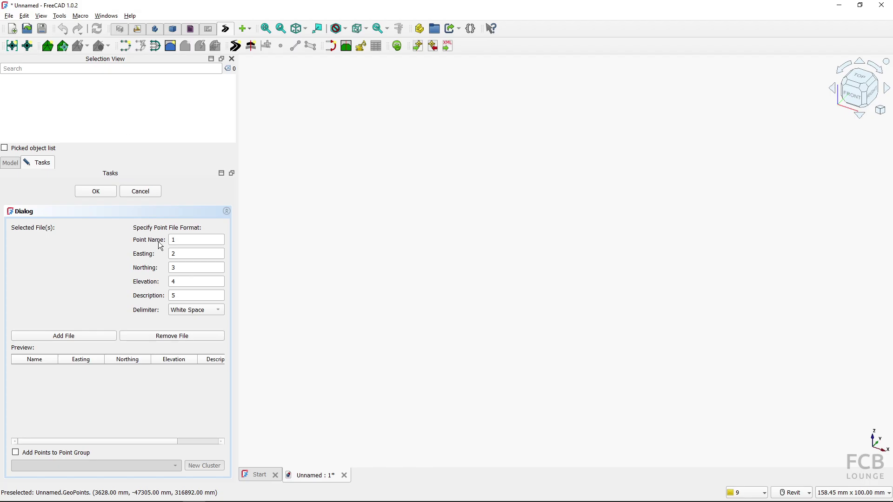
click(179, 240)
key(alt+Tab)
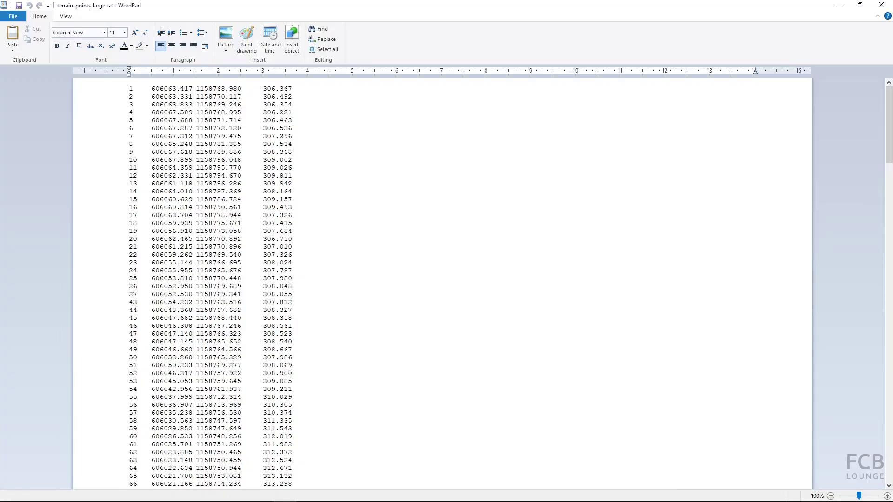
key(alt+Tab)
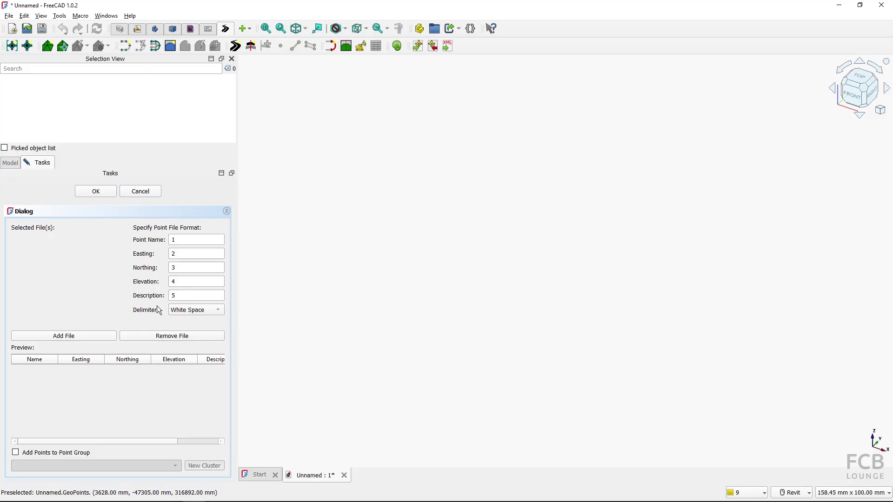
key(alt+Tab)
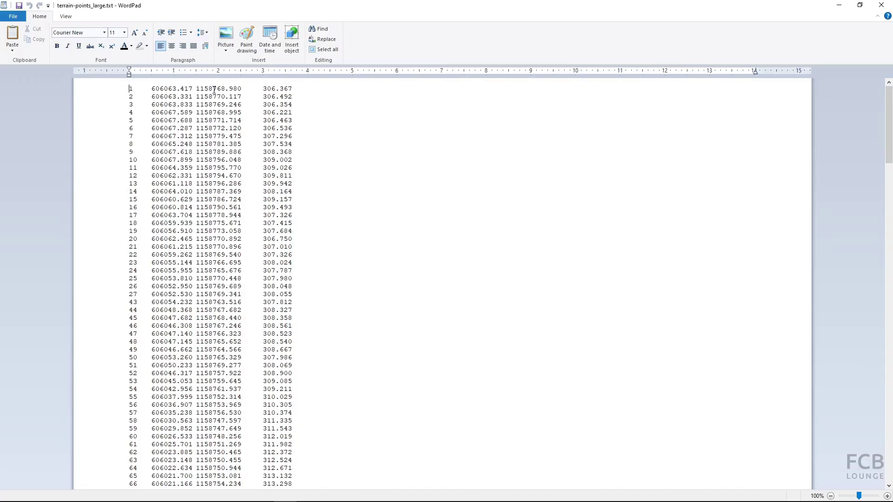
key(alt+Tab)
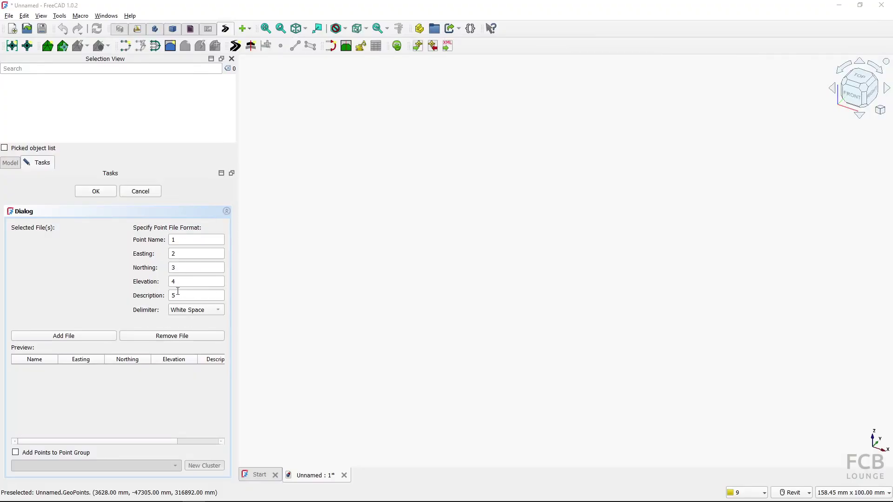
key(alt+Tab)
key(alt+Tab)
key(alt+Tab)
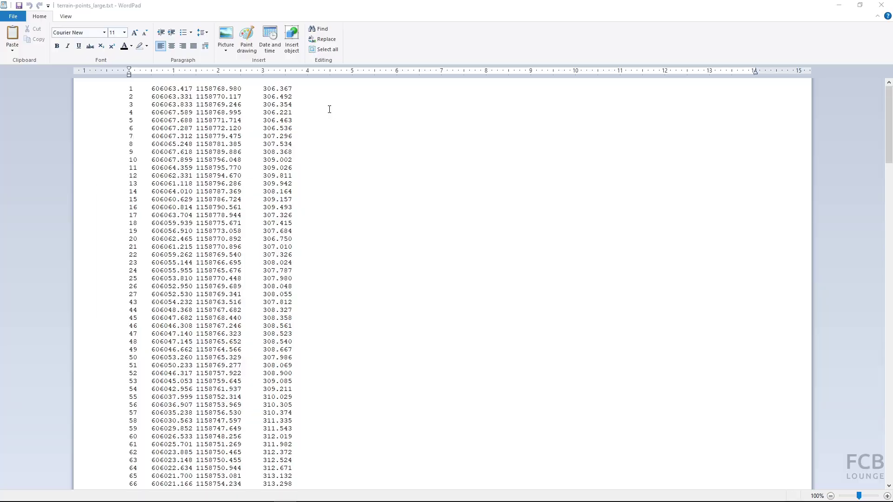
key(alt+Tab)
Clear the Description column number in the point file format.
click(180, 294)
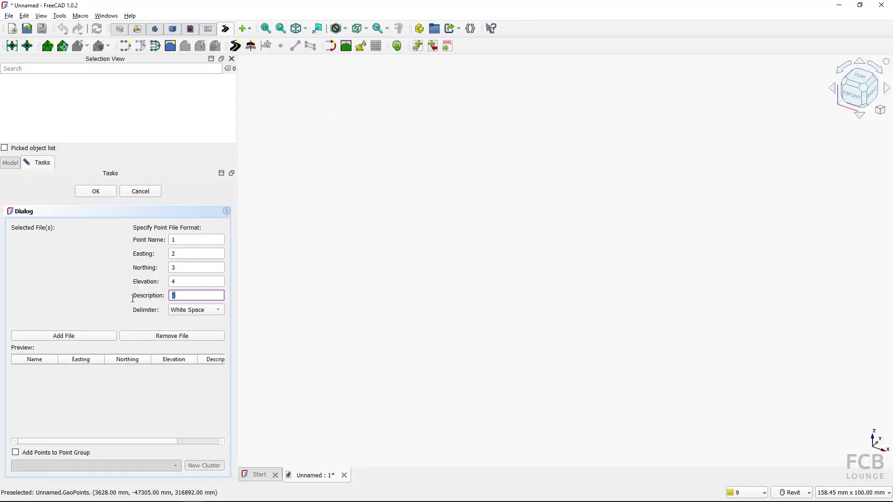
key(BackSpace)
click(187, 283)
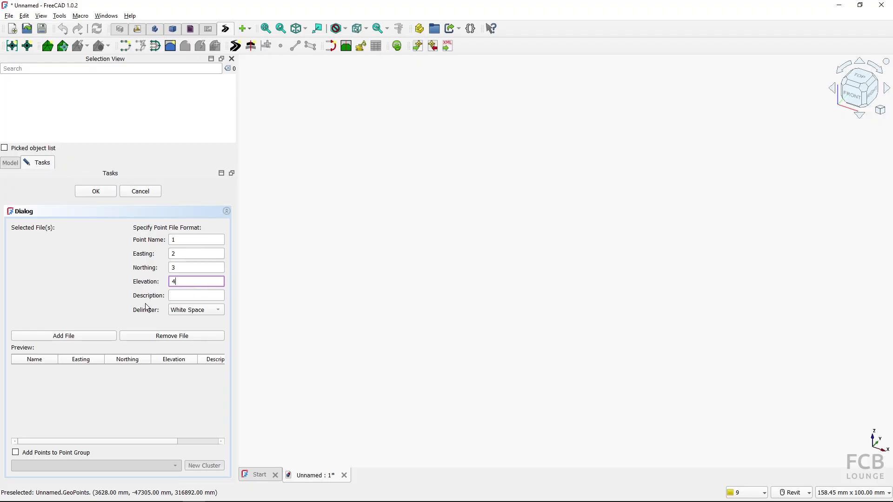
Check the separator used in the WordPad point file and set the import delimiter to Tab.
click(182, 317)
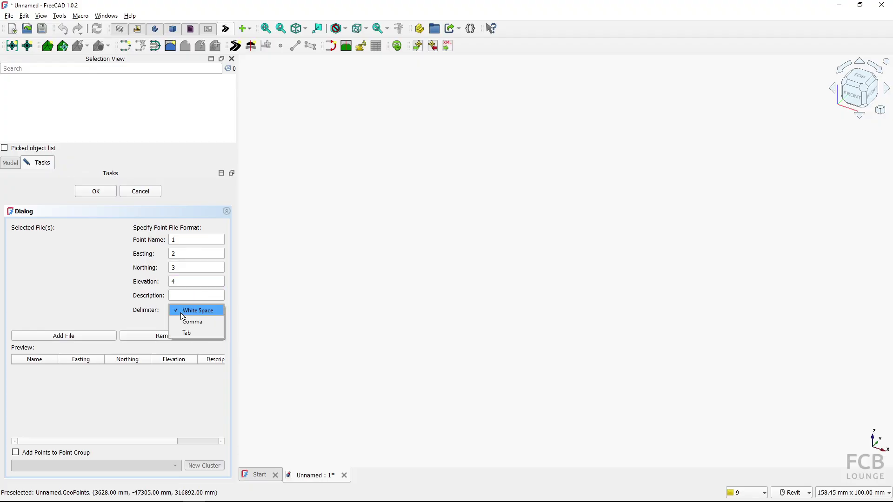
click(147, 309)
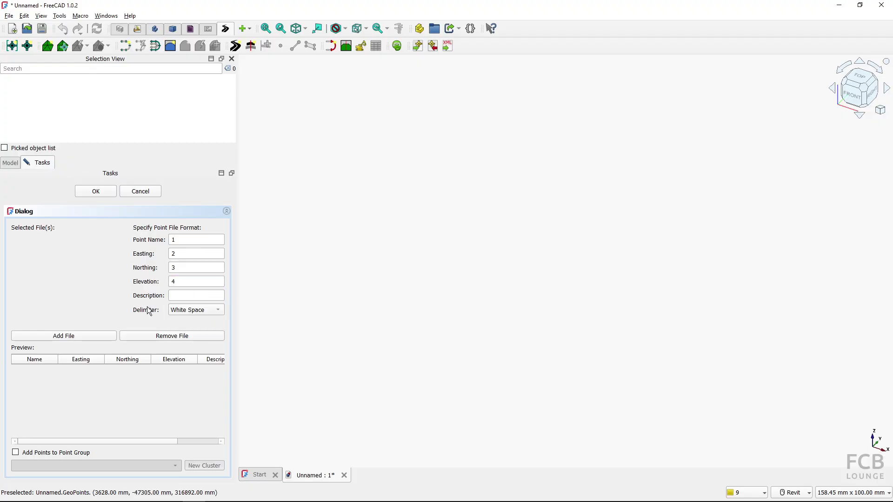
key(alt+Tab)
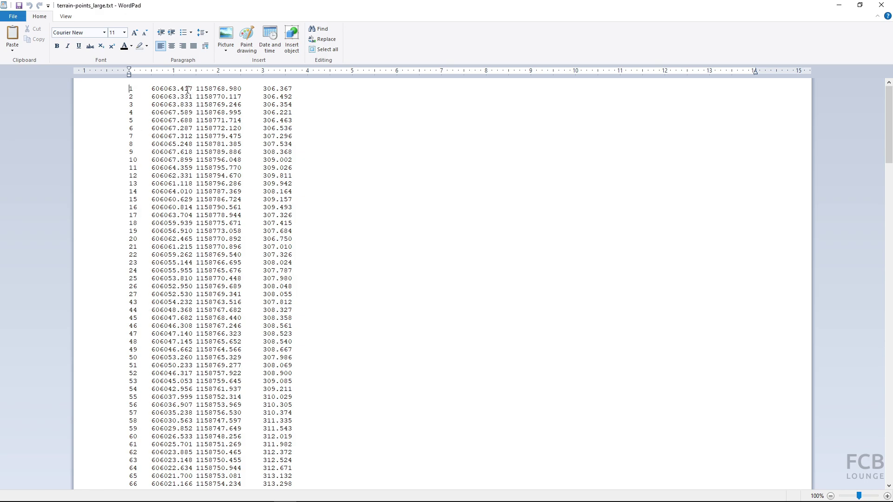
key(alt+Tab)
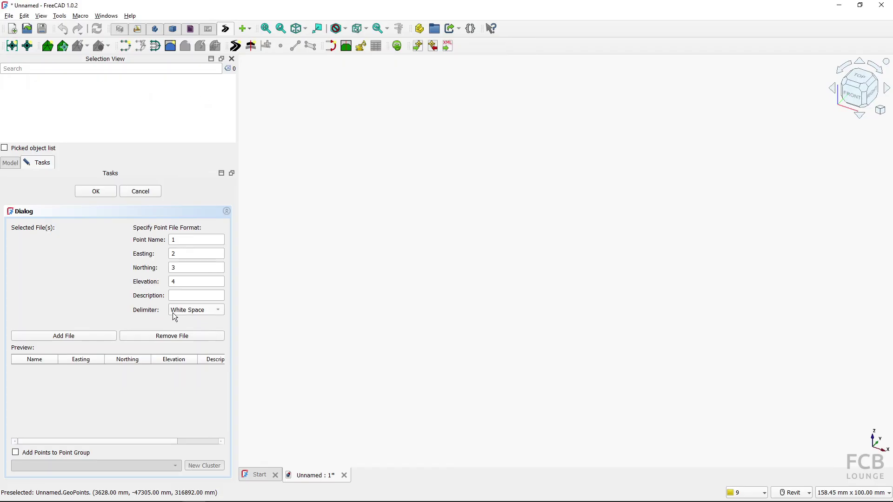
click(175, 310)
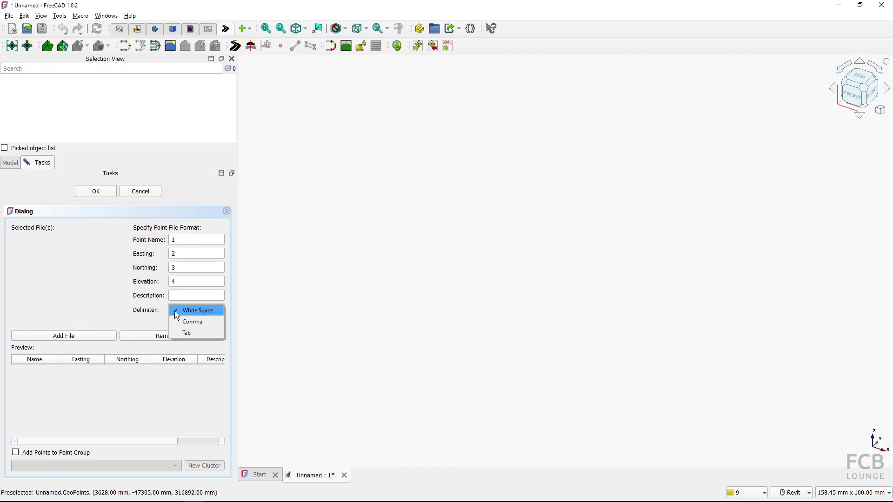
click(188, 334)
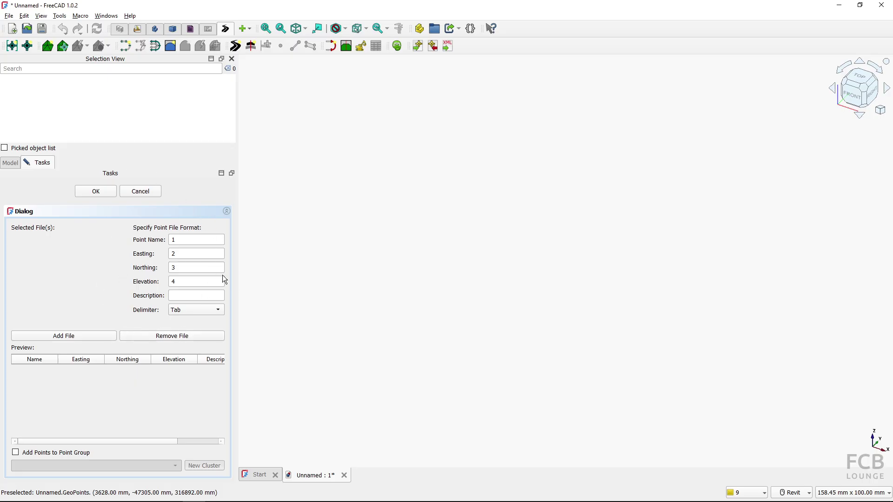
Add terrain-points_large.txt from the Documents folder to the files selected for point import.
click(55, 336)
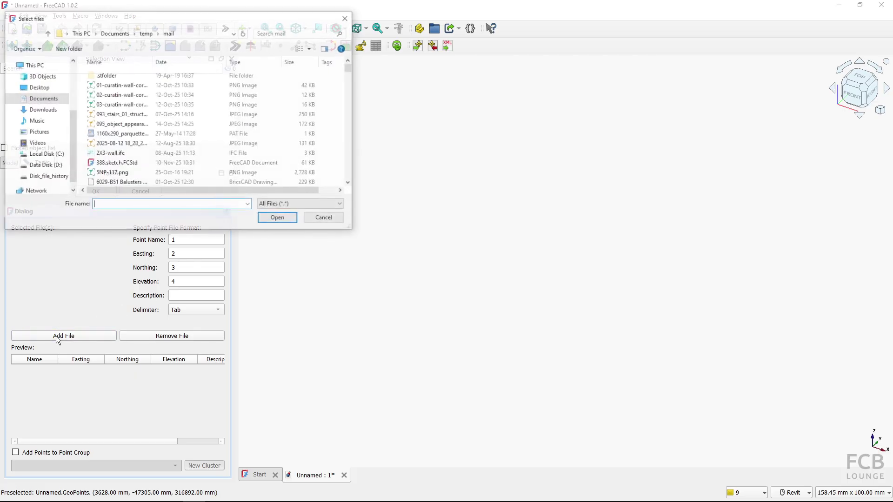
click(41, 99)
click(122, 147)
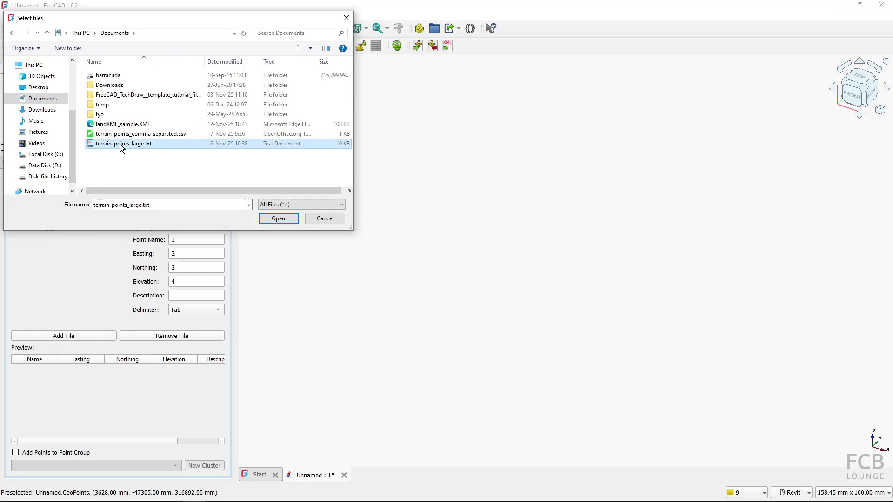
click(279, 219)
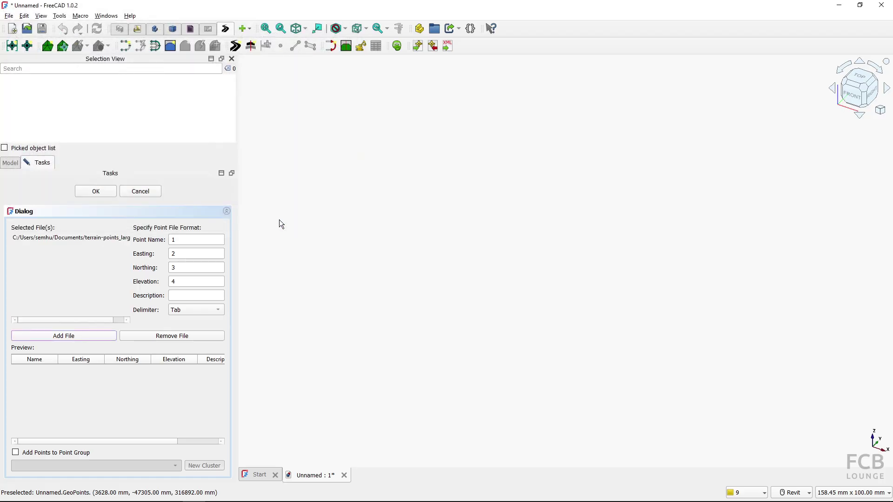
click(33, 238)
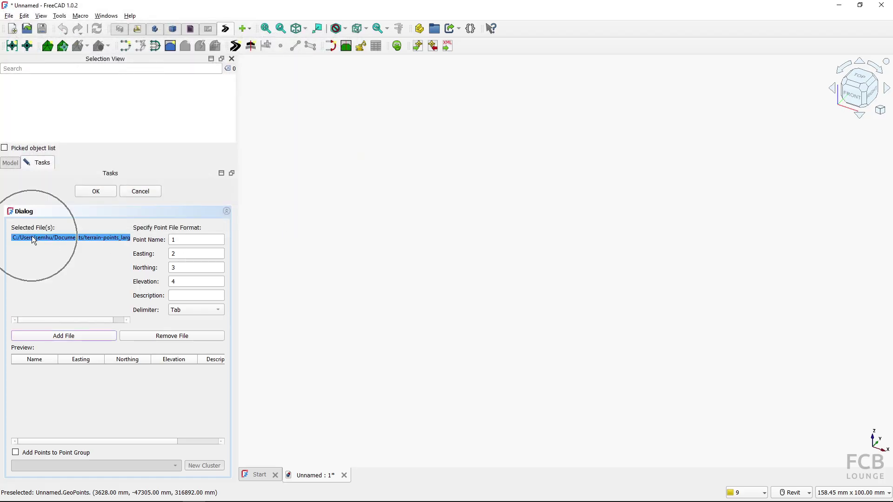
click(49, 244)
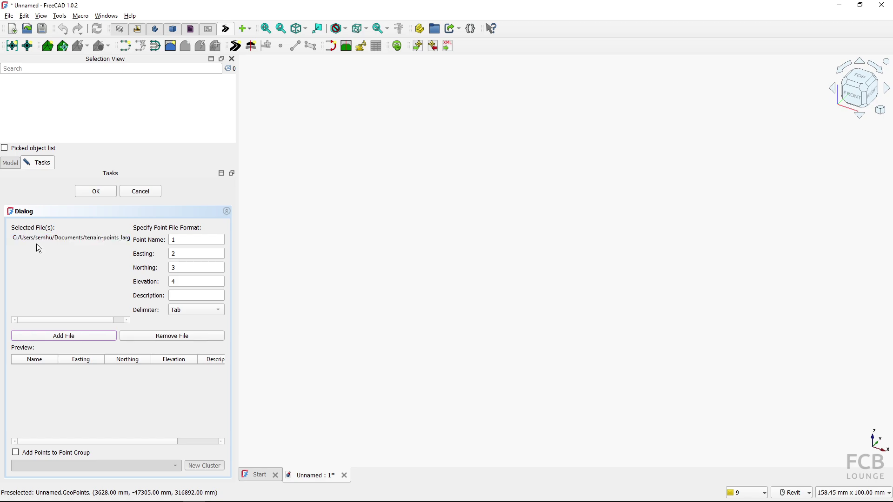
Preview the column assignment of terrain-points_large.txt and import its points without adding them to a point group.
click(64, 238)
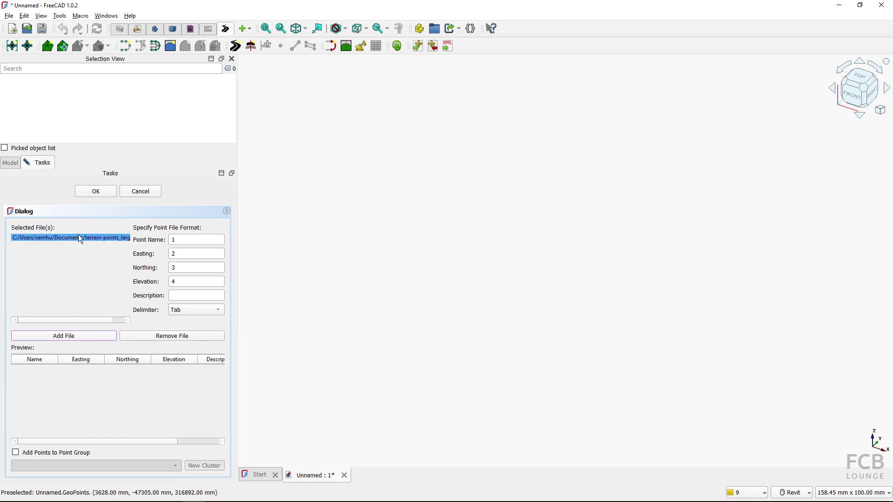
click(102, 239)
click(38, 240)
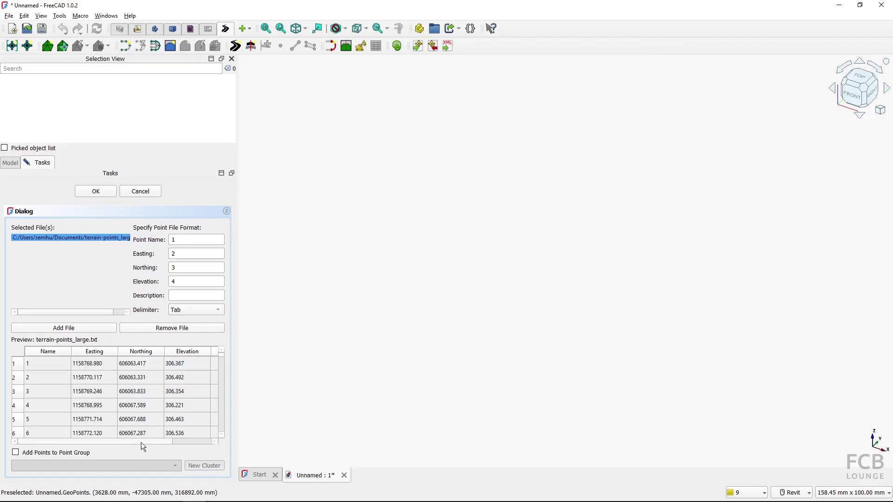
click(176, 442)
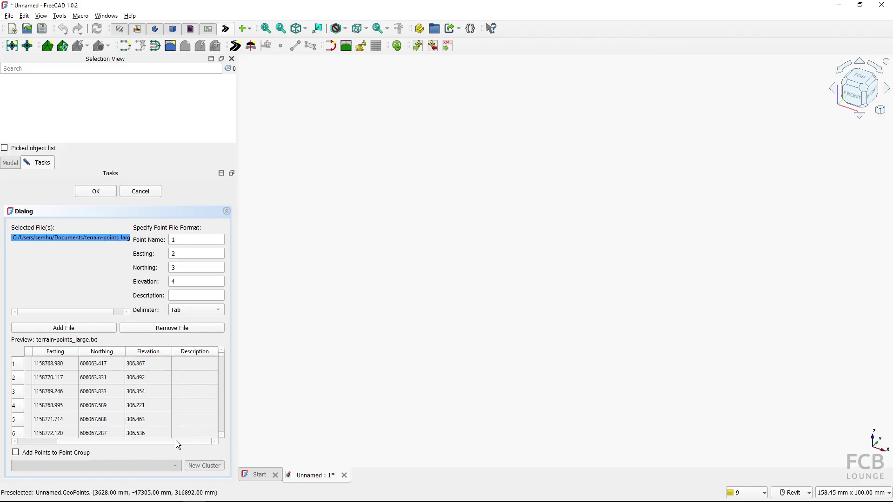
drag(173, 442, 111, 444)
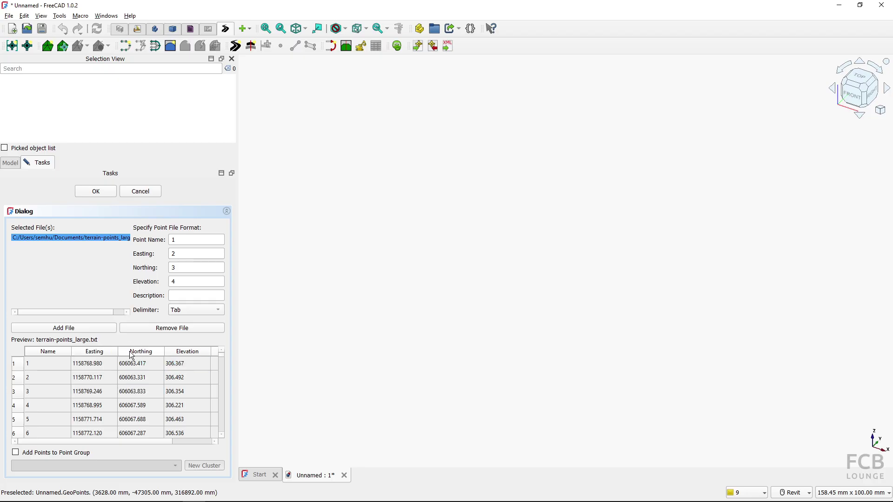
click(163, 360)
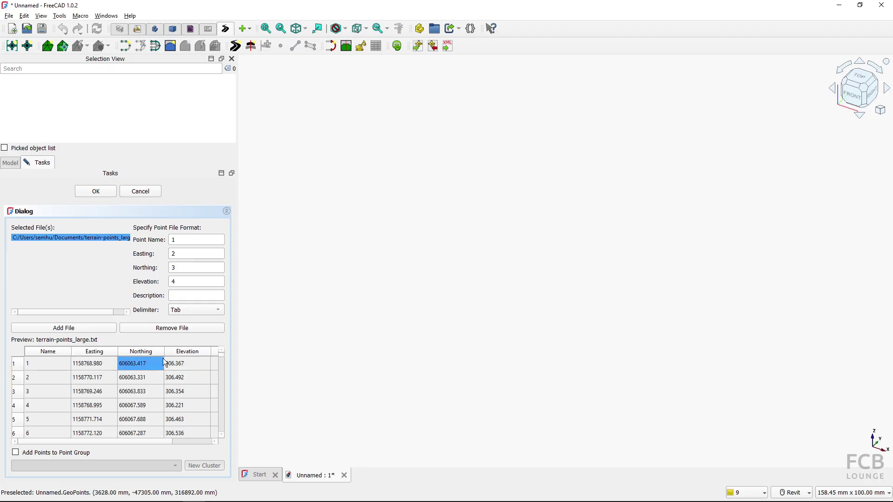
click(26, 454)
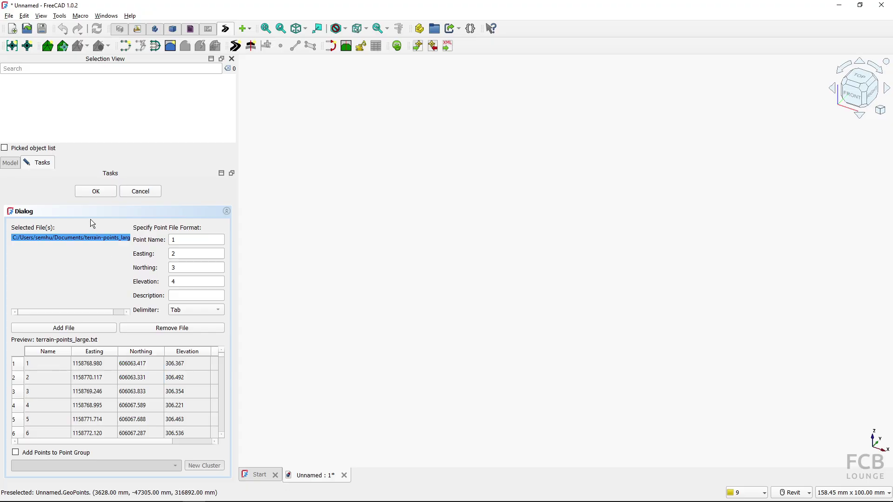
click(96, 194)
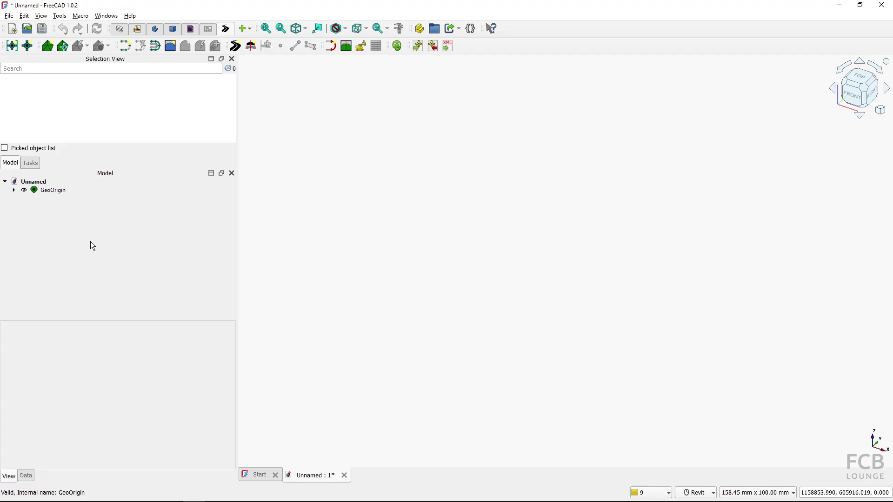
Expand GeoOrigin and its Clusters group in the model tree and inspect the properties of the GeoPoints cluster.
click(41, 193)
click(46, 190)
click(14, 190)
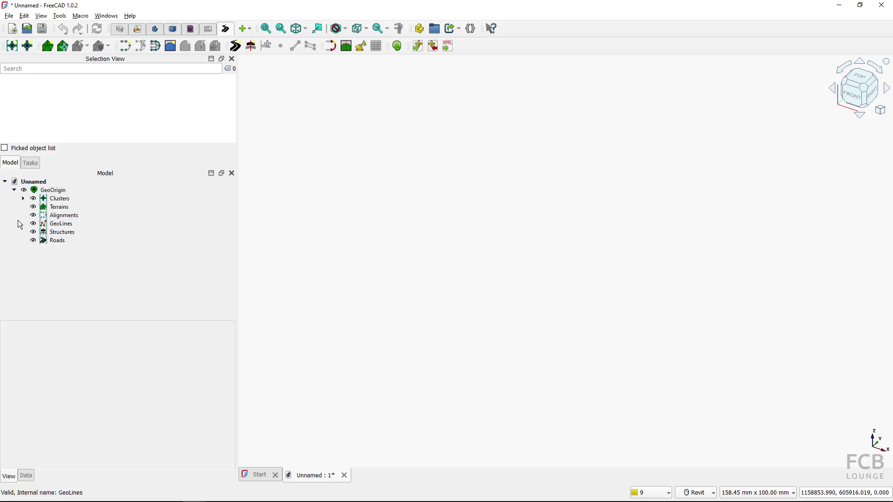
click(23, 199)
click(51, 199)
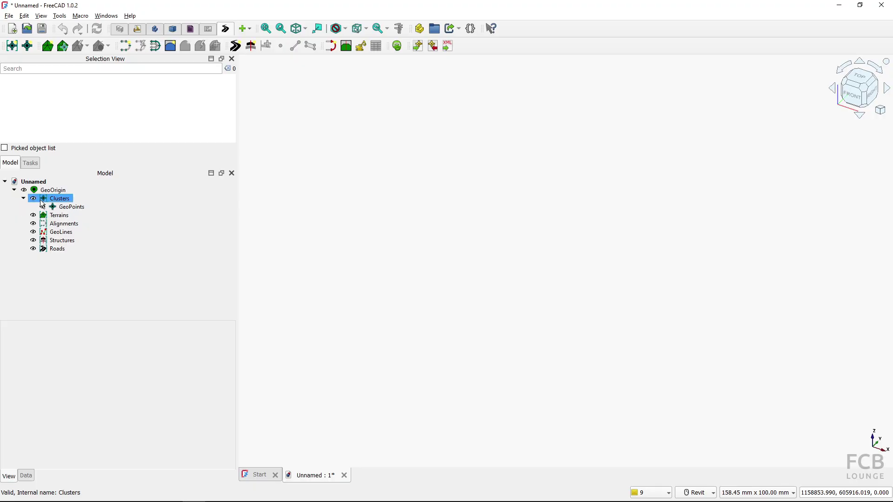
click(72, 207)
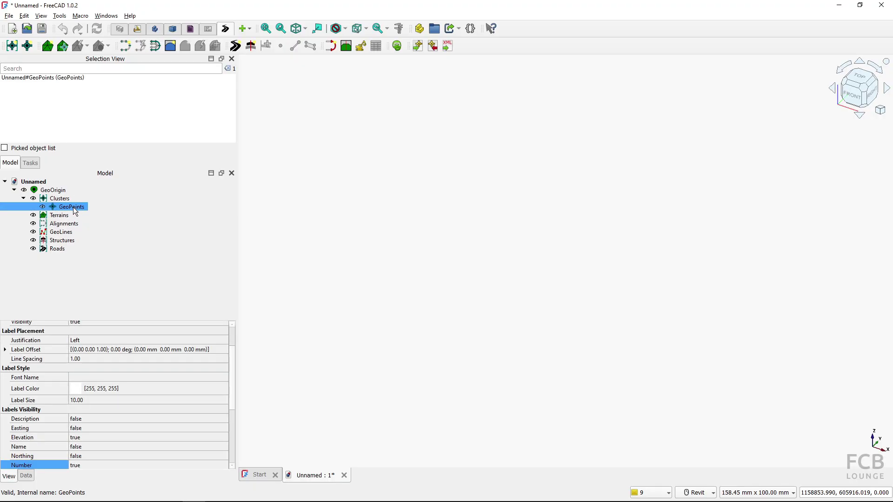
click(312, 259)
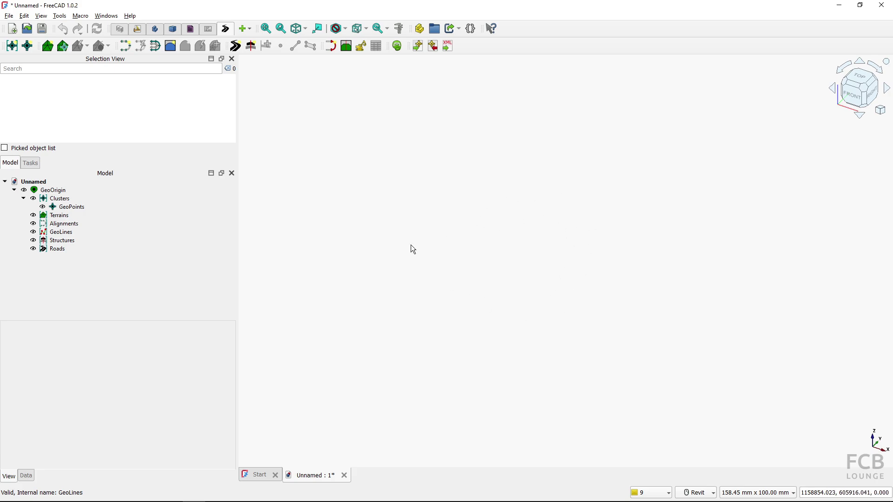
Fit all imported points in the 3D view and switch to the top view.
click(266, 29)
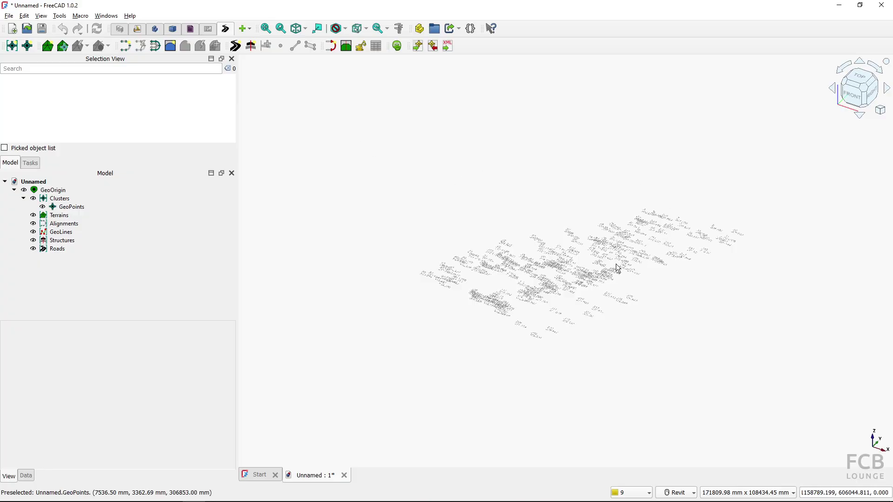
click(861, 81)
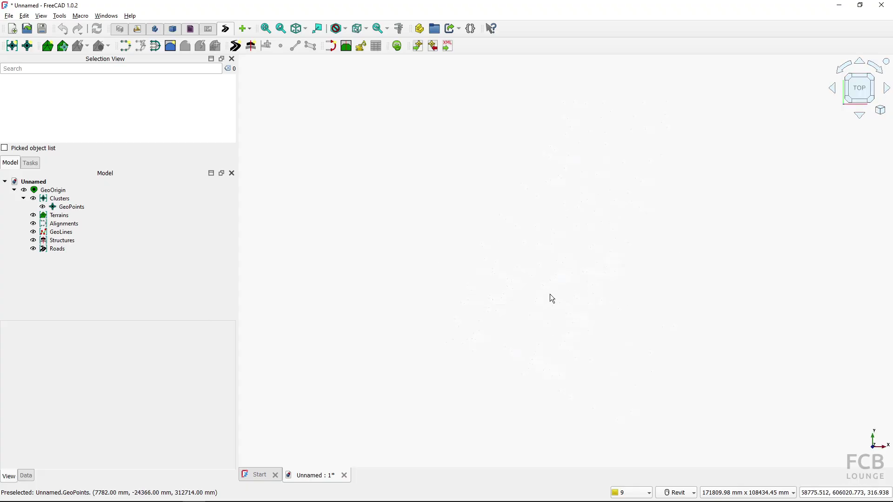
click(303, 263)
click(304, 266)
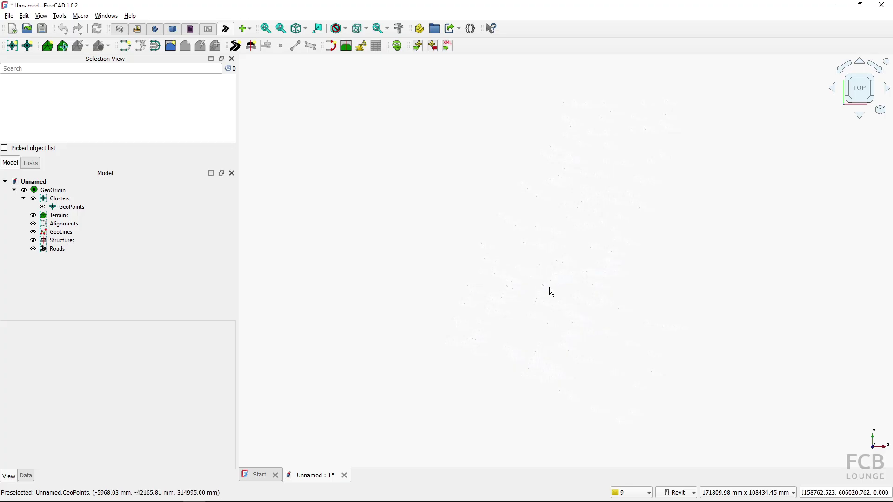
Set the label color of the GeoPoints cluster to black (#000000).
click(70, 211)
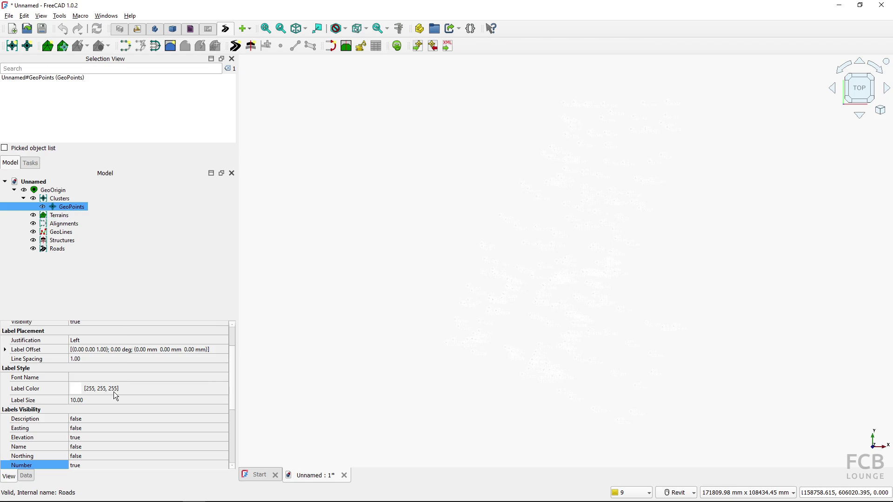
click(83, 390)
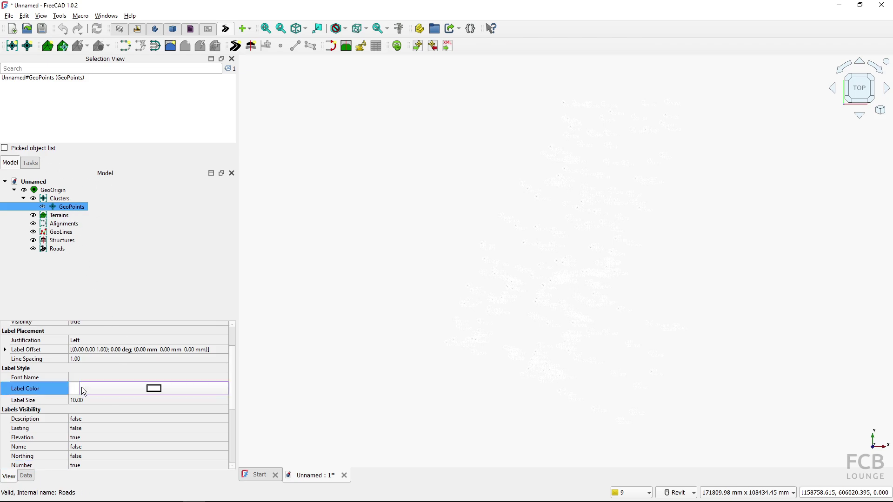
click(135, 389)
click(340, 185)
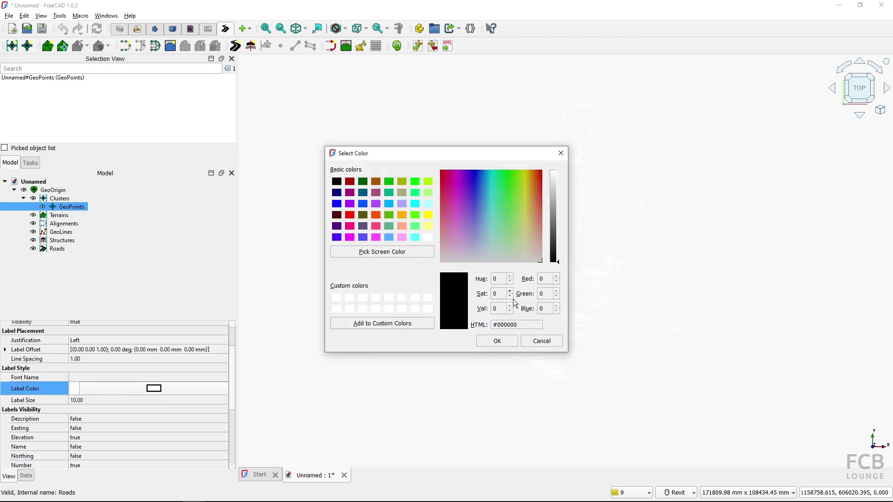
click(508, 343)
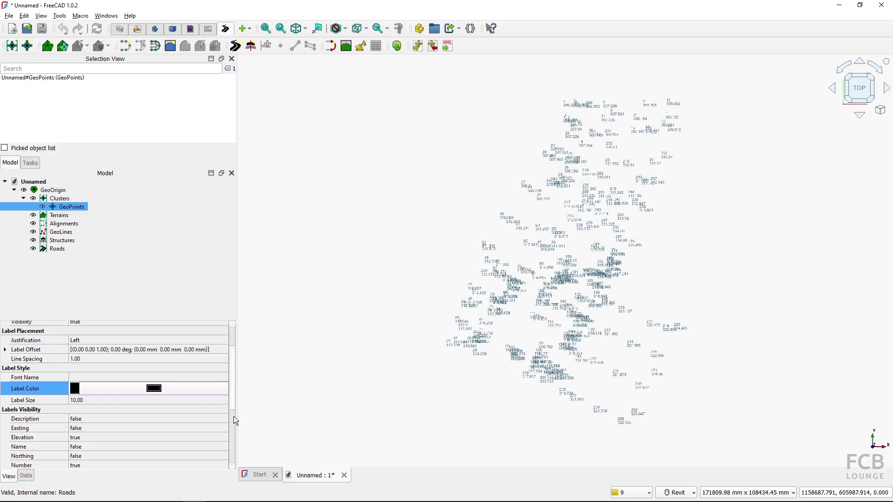
Set the marker color of the GeoPoints cluster to black (#000000) and deselect the cluster.
scroll(234, 419, down, 2)
click(86, 435)
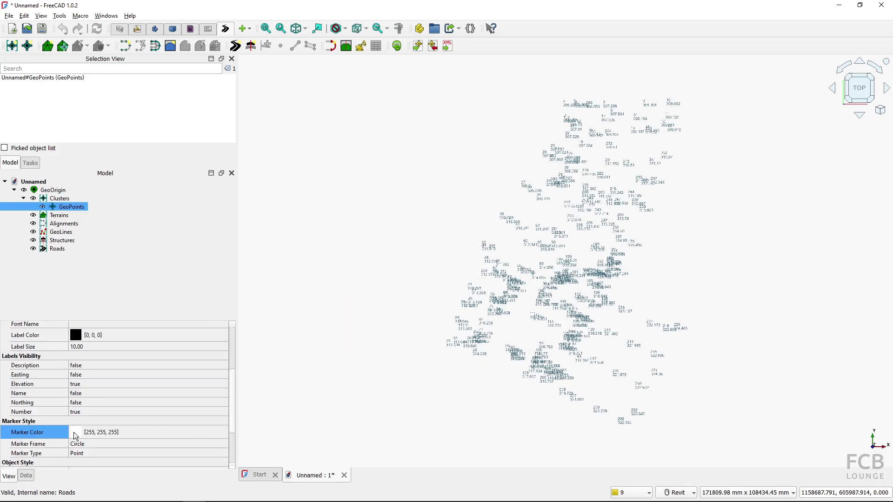
click(147, 433)
click(337, 182)
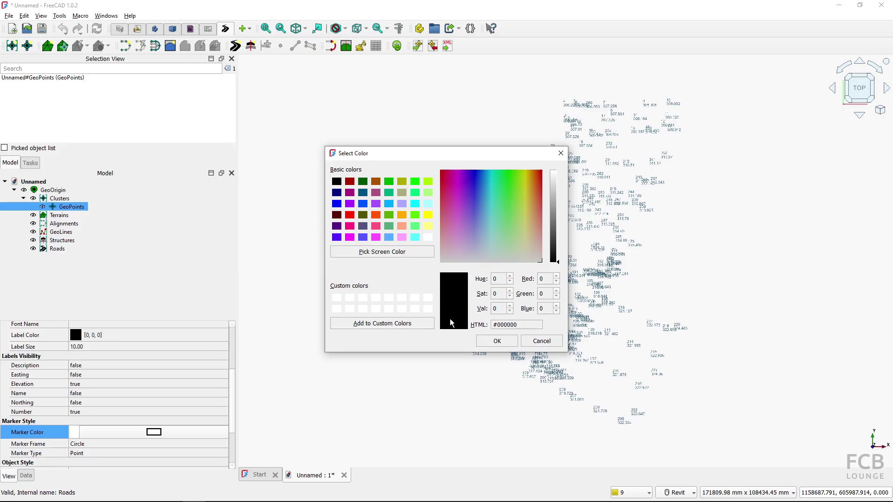
click(486, 342)
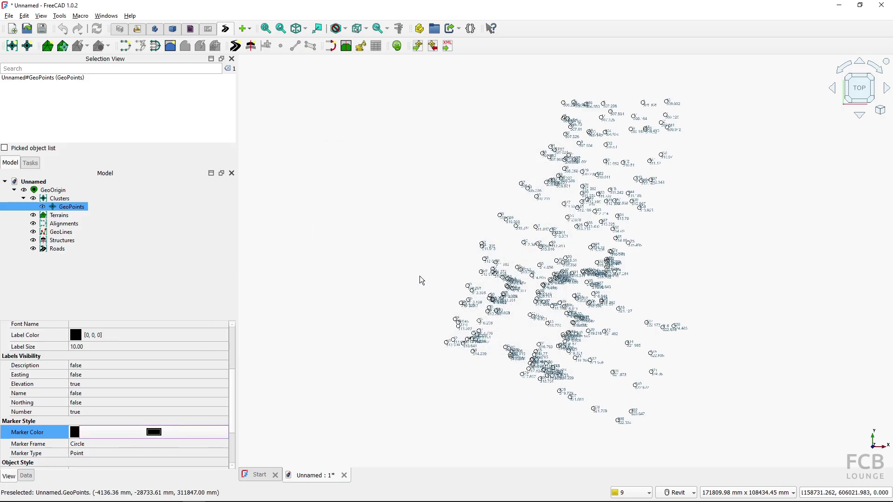
click(420, 277)
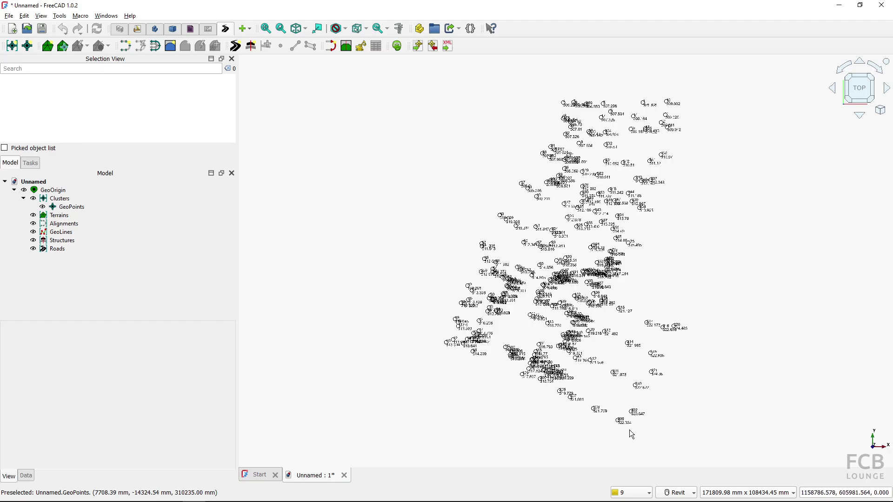
Hide the number and elevation labels of the GeoPoints cluster by setting their visibility to false.
scroll(626, 428, up, 1)
scroll(624, 425, up, 10)
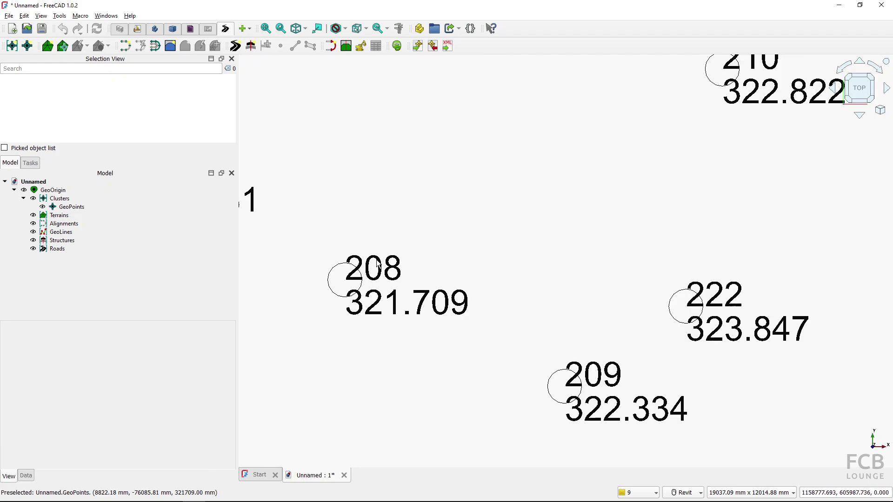
click(71, 207)
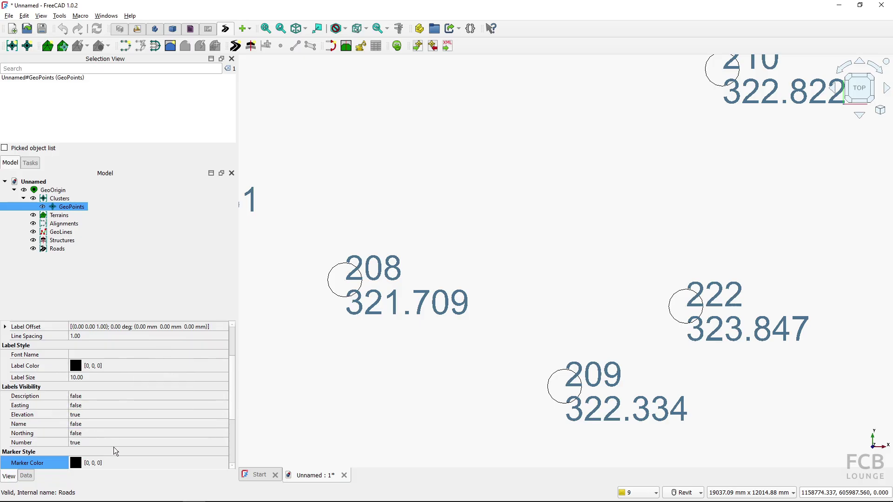
click(81, 440)
click(80, 440)
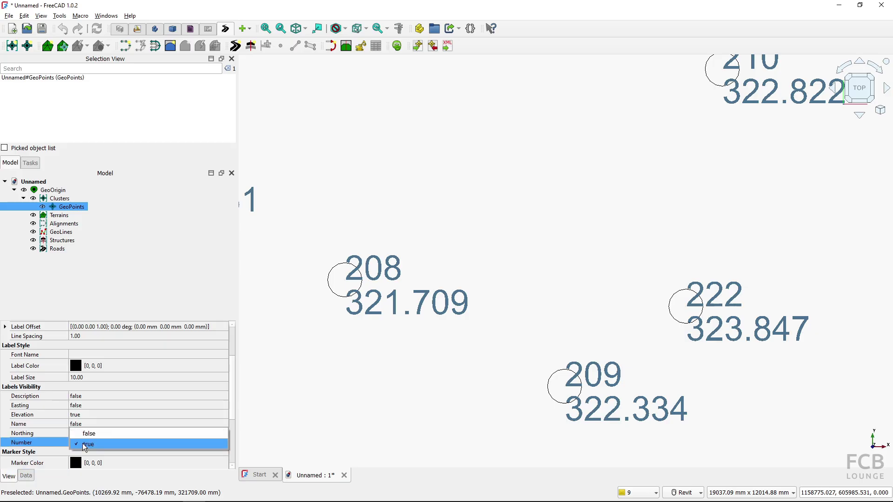
click(96, 447)
scroll(96, 448, down, 1)
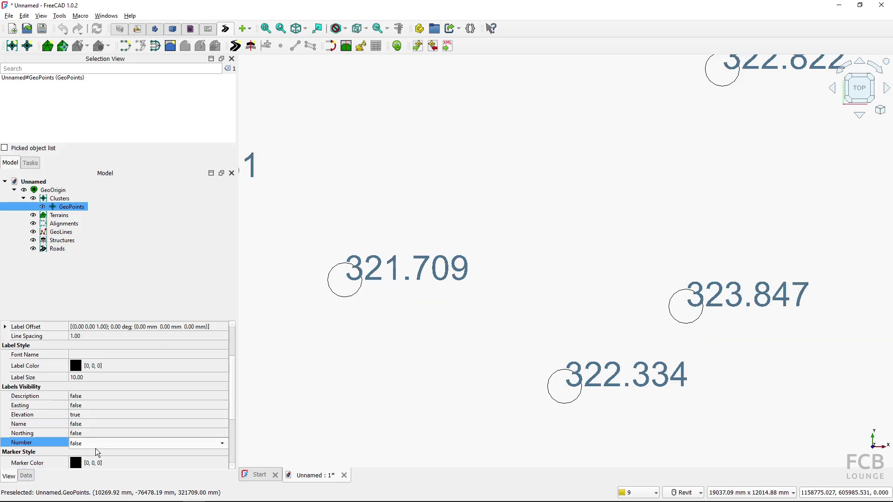
click(82, 415)
click(81, 415)
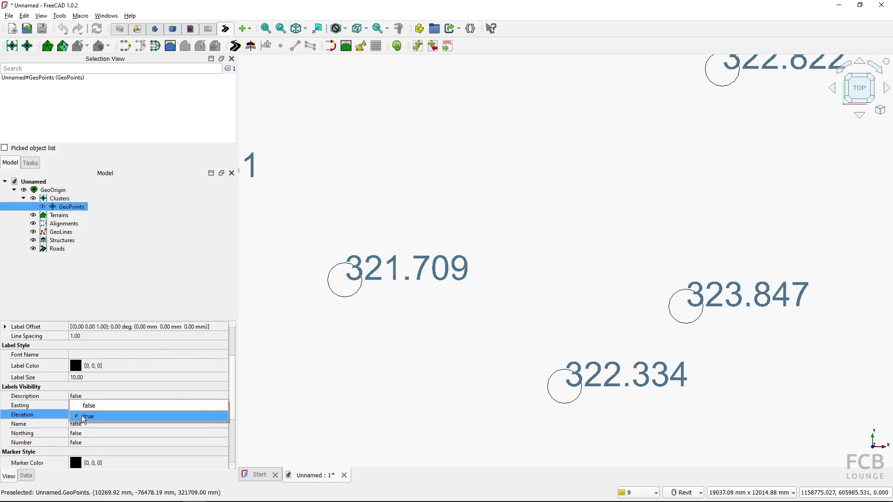
click(85, 413)
Show the easting and northing labels of the GeoPoints cluster by setting their visibility to true.
click(85, 403)
click(85, 405)
click(85, 418)
click(85, 433)
click(85, 434)
click(85, 446)
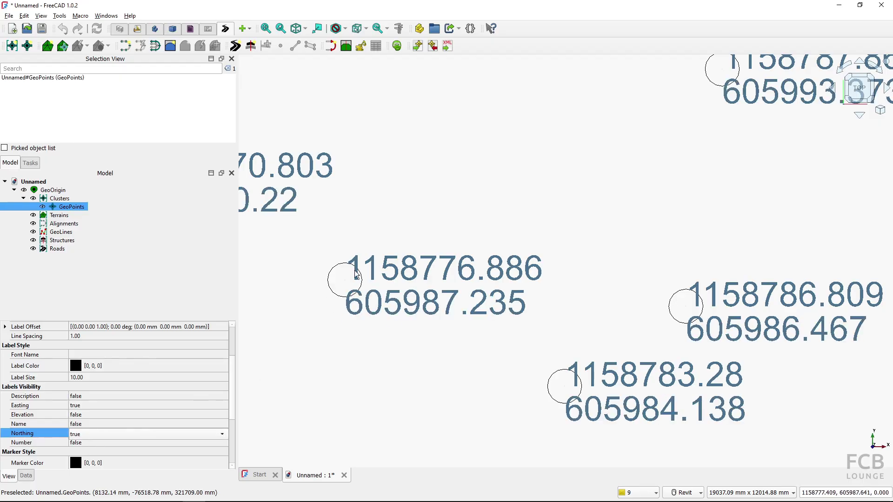
Set the label size of the GeoPoints cluster to 5.
click(95, 378)
text(5)
key(Return)
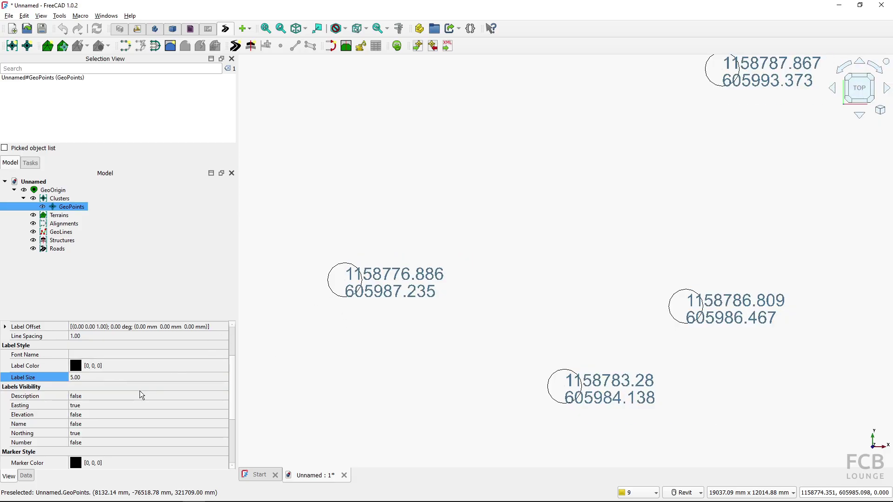
Try the Square marker frame on the GeoPoints cluster and switch it back to Circle.
drag(233, 390, 230, 417)
click(88, 414)
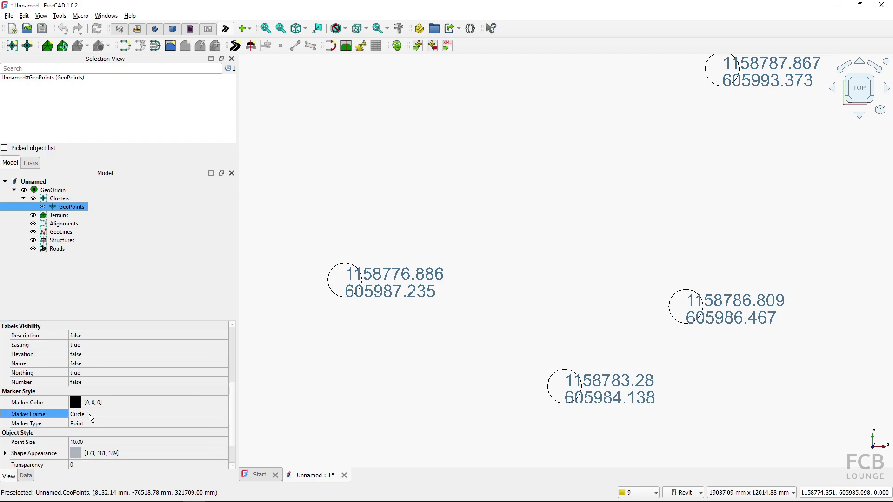
click(89, 415)
click(94, 427)
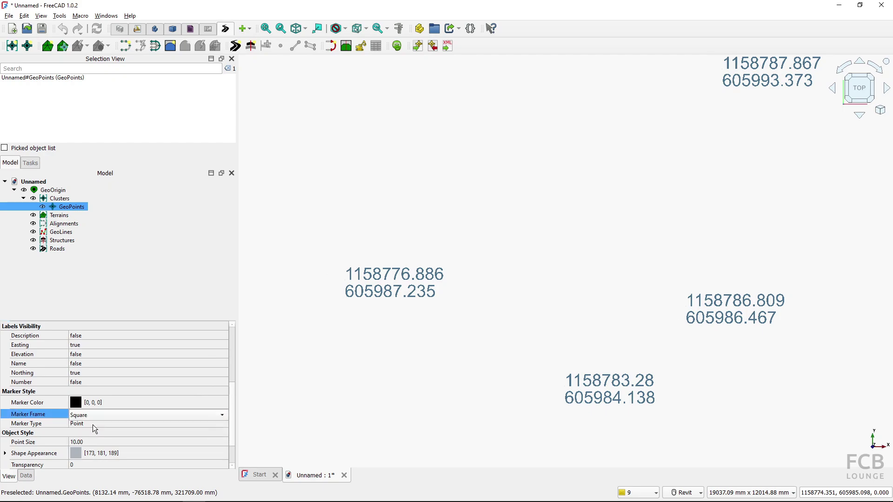
click(90, 418)
click(90, 405)
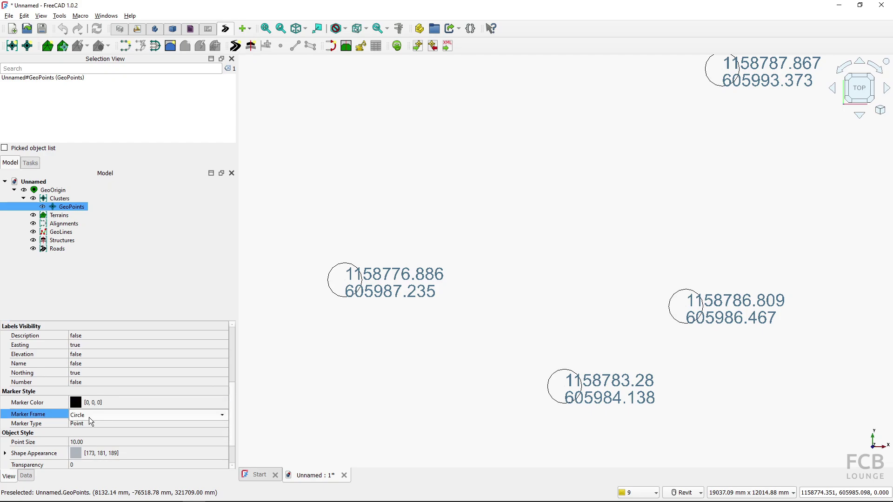
Set the GeoPoints marker type to Cross and the point size to 5.
click(88, 423)
click(89, 425)
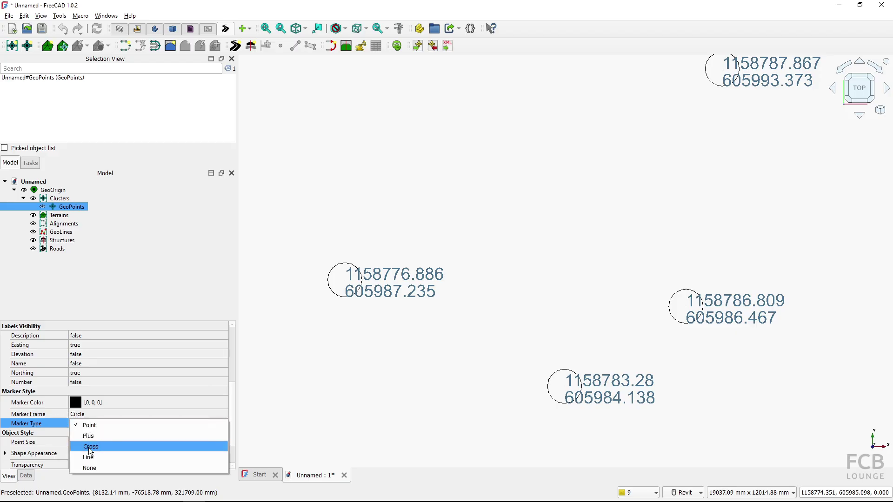
click(91, 448)
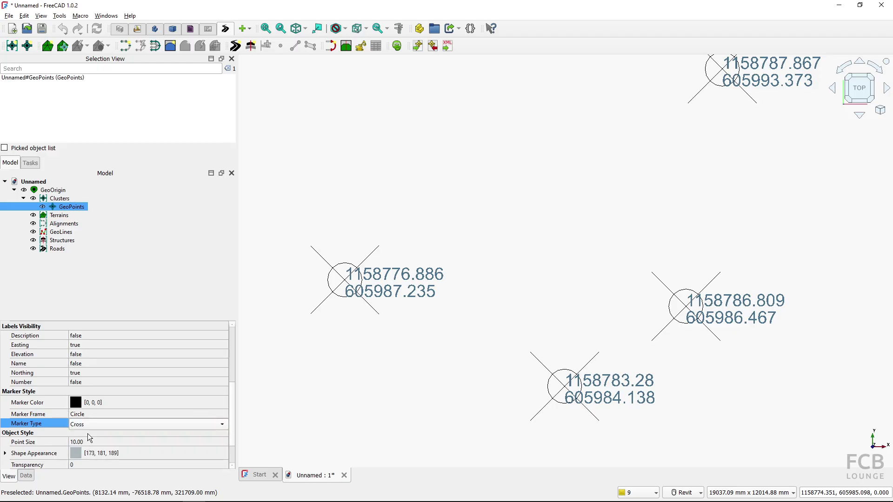
click(92, 442)
text(5)
key(Return)
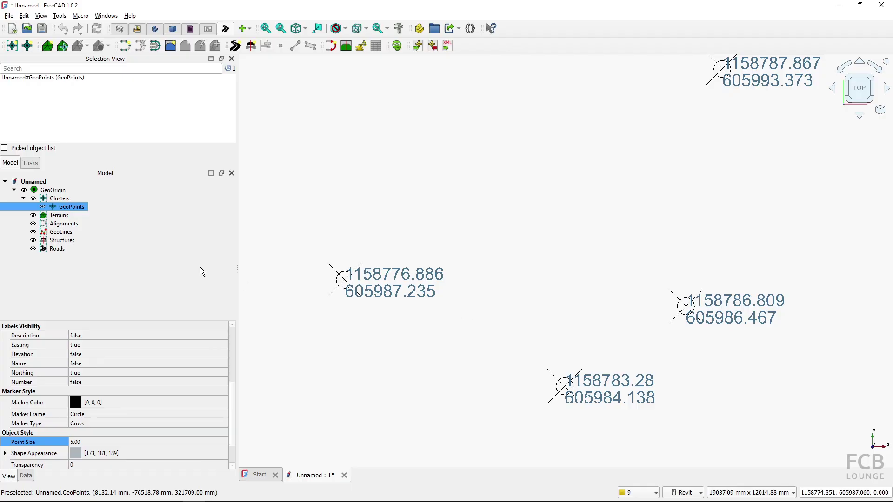
Compare the easting and northing labels of the GeoPoints with the cursor coordinates and the columns of terrain-points_large.txt in WordPad.
click(75, 209)
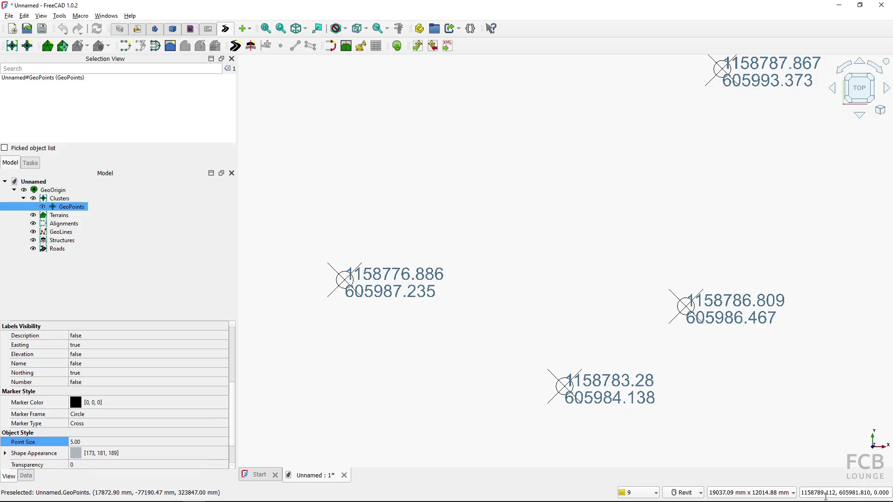
click(688, 308)
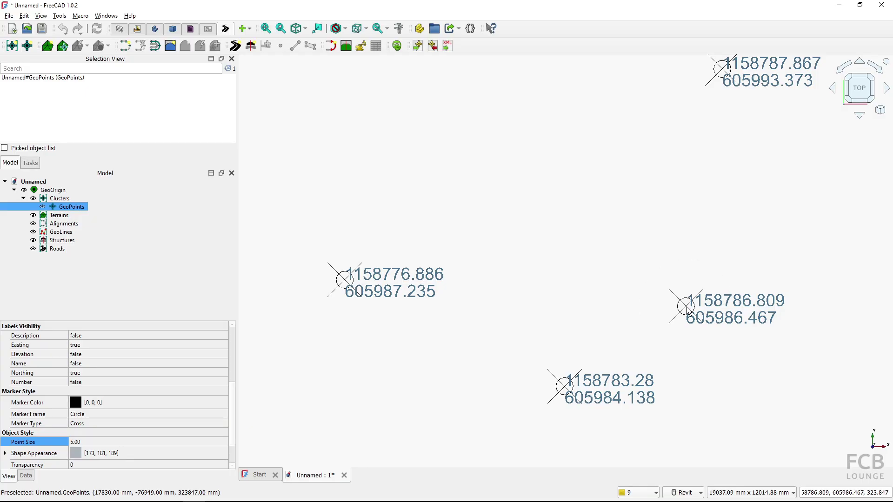
click(687, 308)
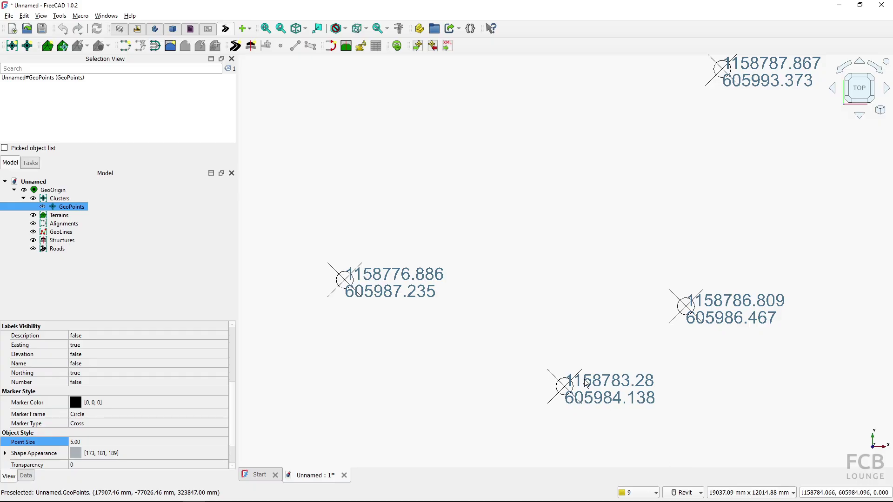
key(alt+Tab)
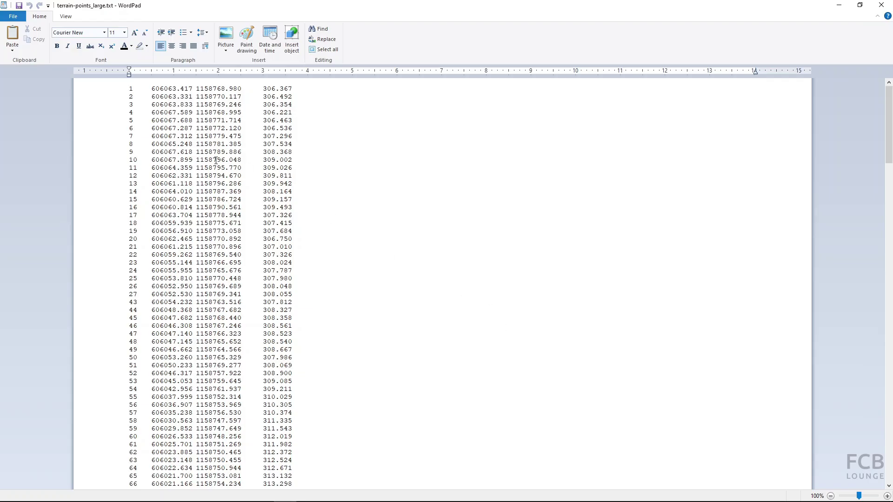
click(148, 90)
key(alt+Tab)
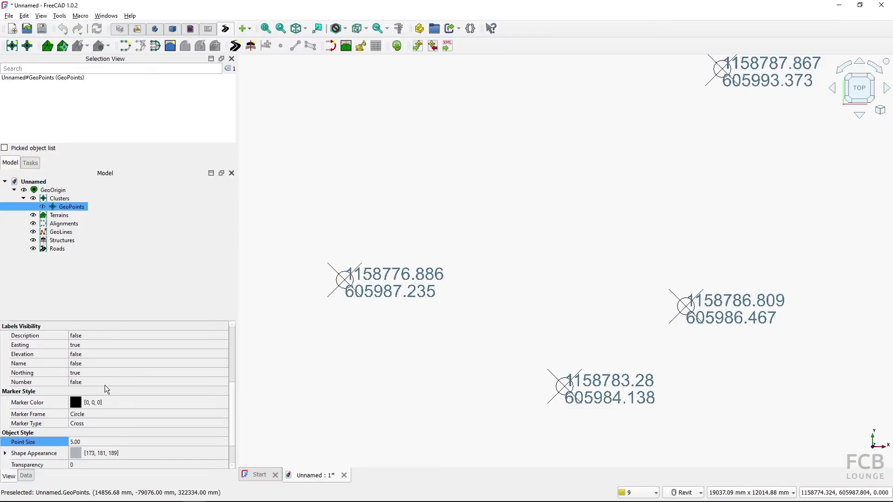
Show the number and elevation labels of the GeoPoints cluster by setting their visibility to true.
click(90, 385)
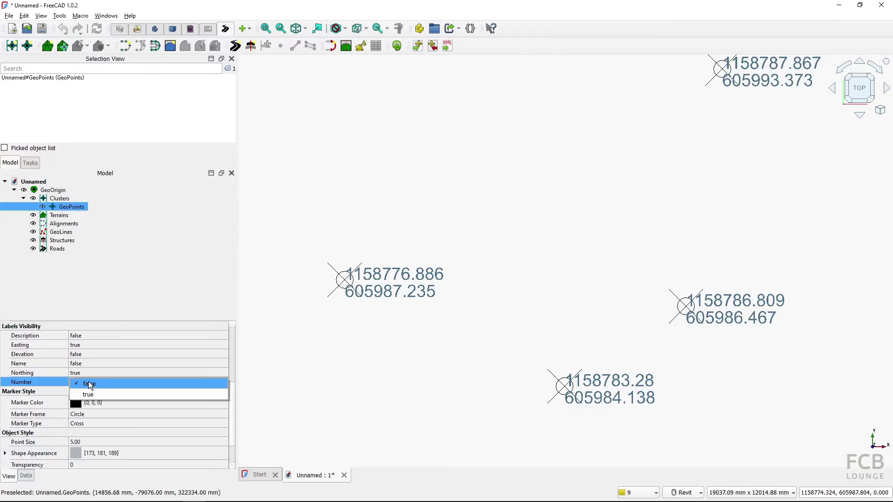
click(89, 396)
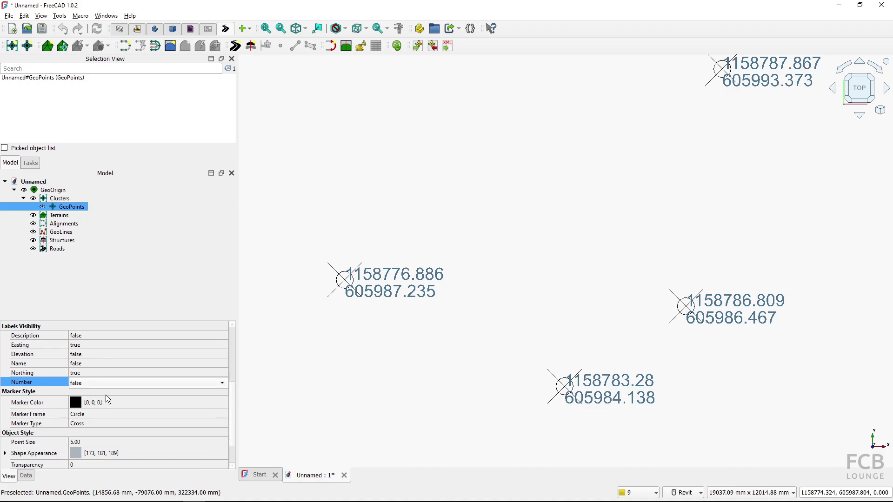
click(87, 355)
click(87, 369)
Hide the easting, elevation and northing labels of the GeoPoints cluster by setting their visibility to false.
click(86, 361)
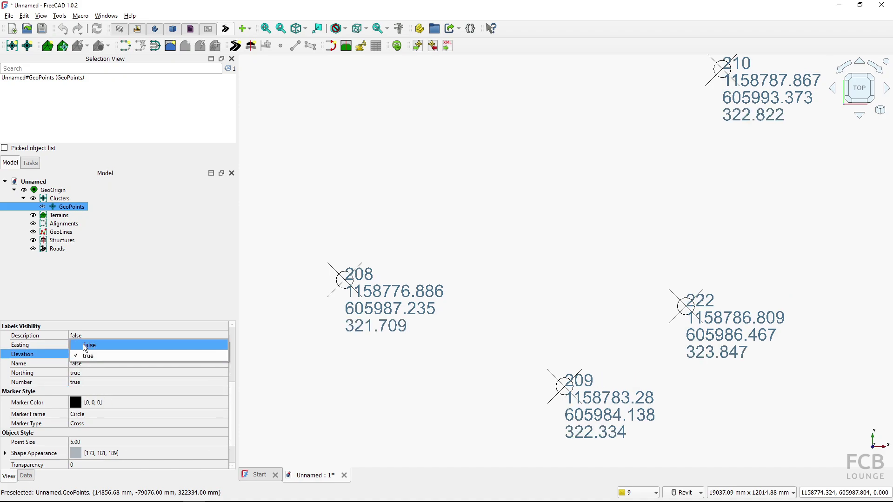
click(82, 349)
click(85, 345)
click(86, 344)
click(89, 347)
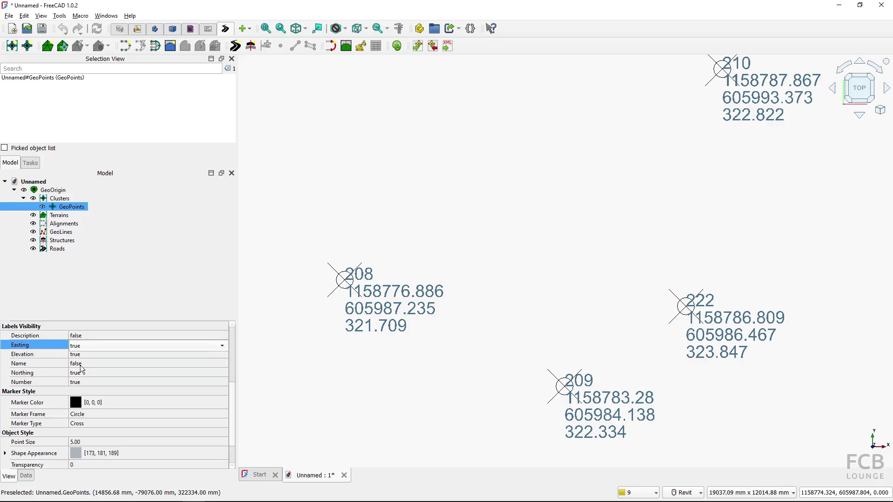
click(82, 368)
click(82, 357)
click(82, 357)
click(82, 357)
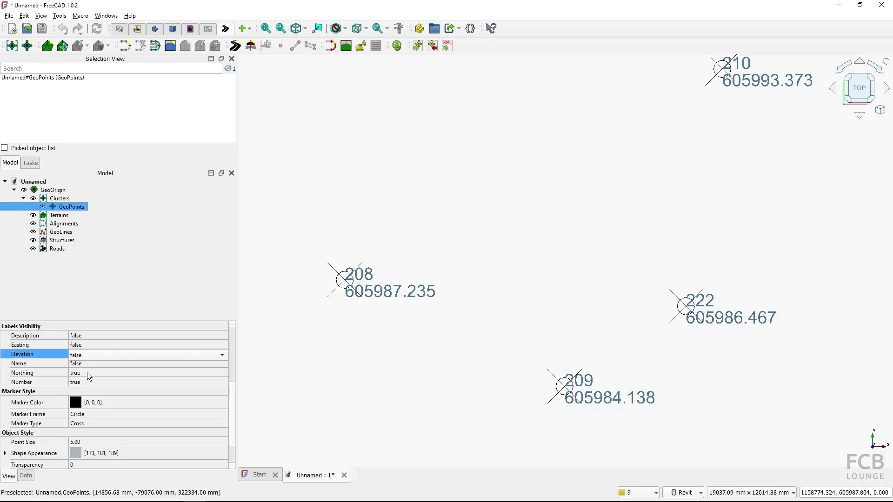
click(87, 372)
click(86, 373)
click(85, 367)
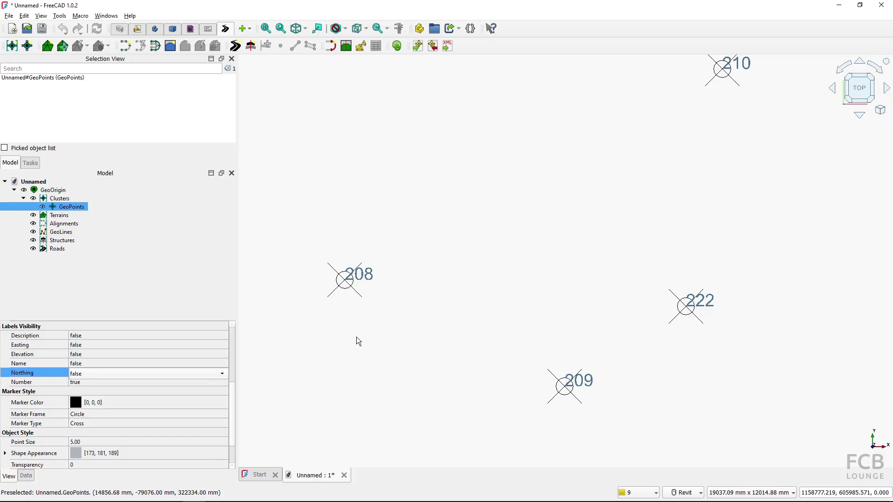
Look through the numbered points and locate points 1, 2 and 3 near the northern end of the cluster.
scroll(359, 333, down, 5)
scroll(377, 261, up, 5)
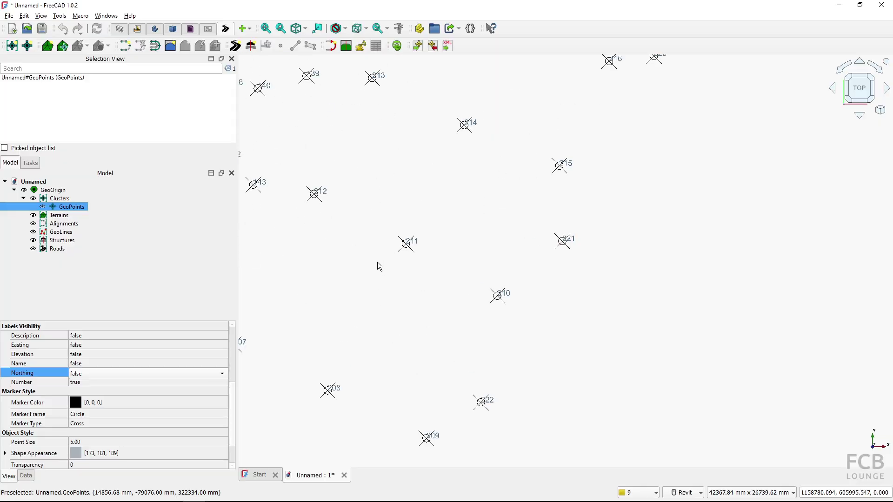
scroll(376, 263, down, 6)
scroll(379, 265, up, 5)
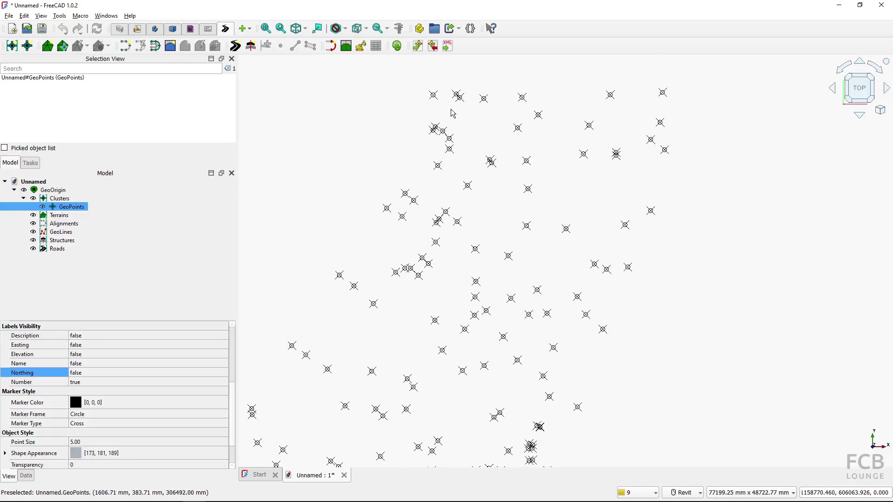
scroll(414, 203, up, 2)
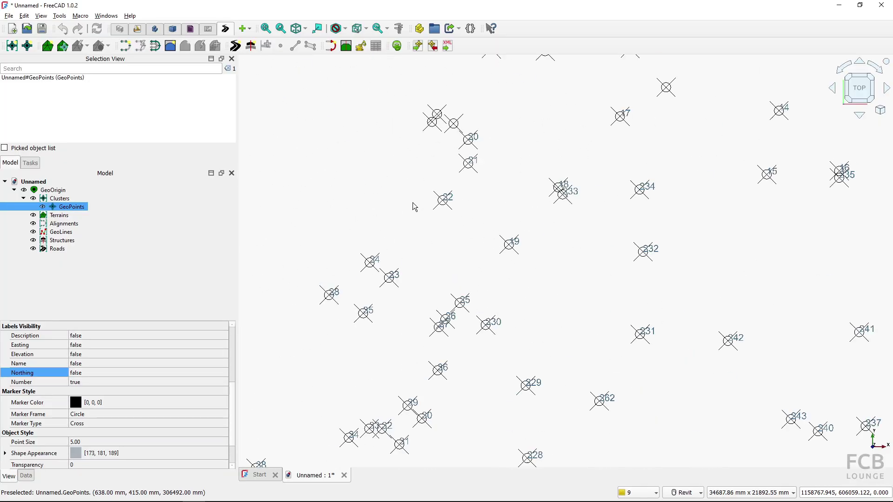
scroll(435, 154, up, 3)
scroll(411, 215, up, 3)
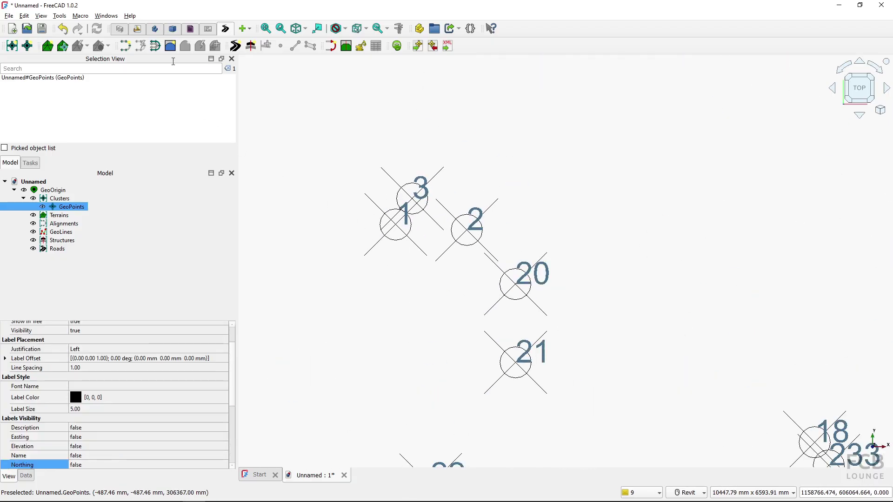
Switch to the Draft workbench and draw a line from point 1 to a free spot northwest of it.
click(138, 30)
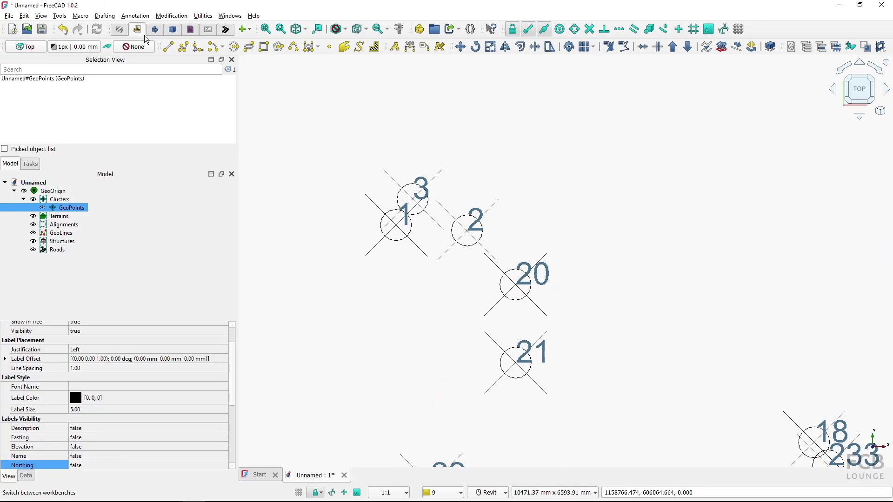
click(170, 50)
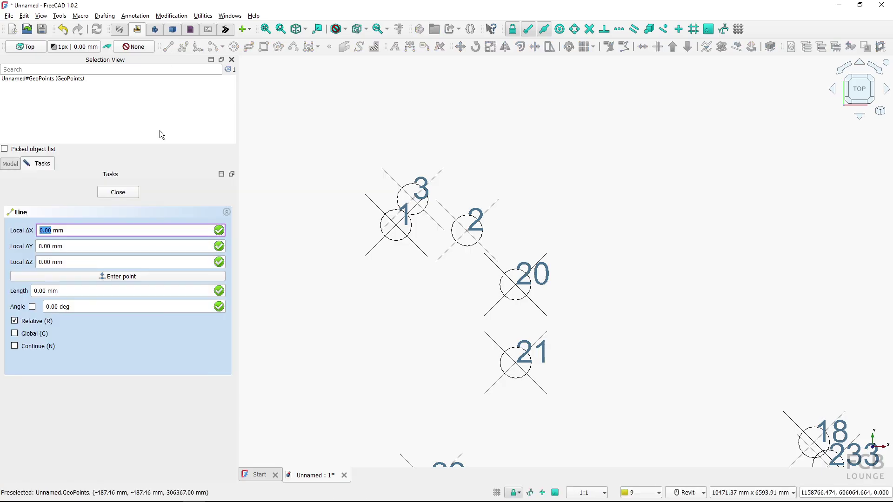
drag(66, 231, 18, 226)
text(0.00)
key(Tab)
key(Tab)
key(Tab)
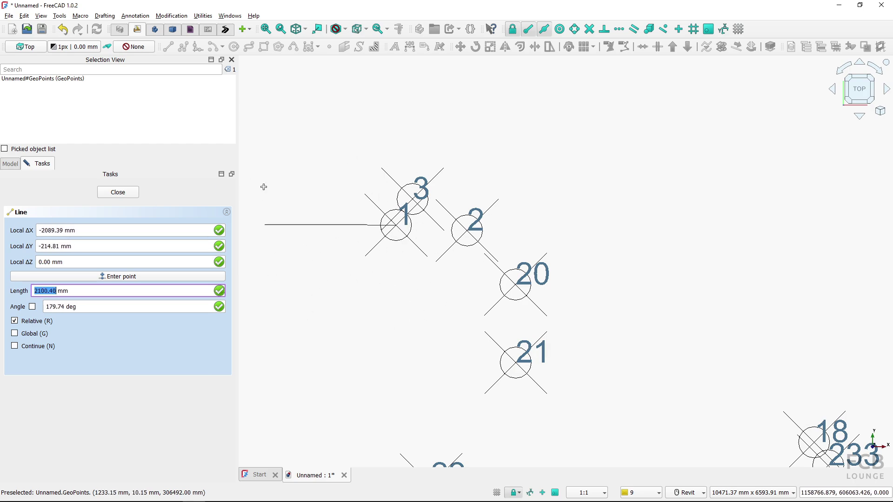
click(314, 90)
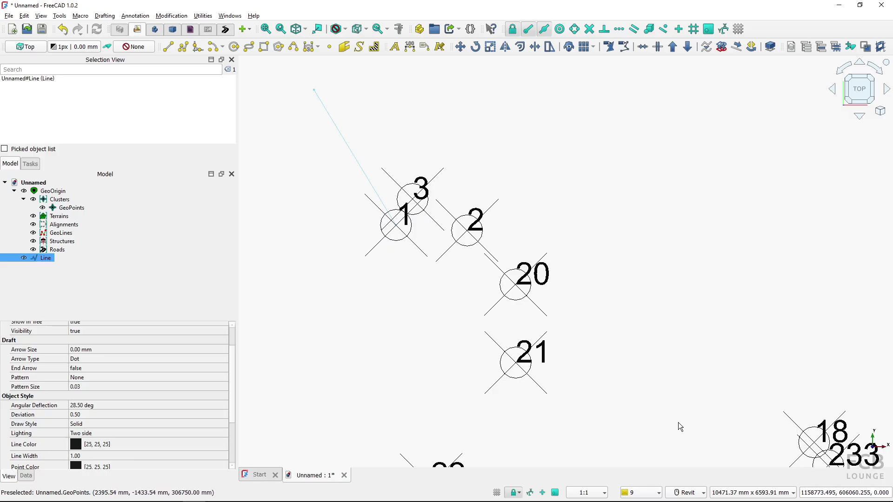
Delete the line drawn from point 1.
click(117, 270)
click(51, 257)
key(Delete)
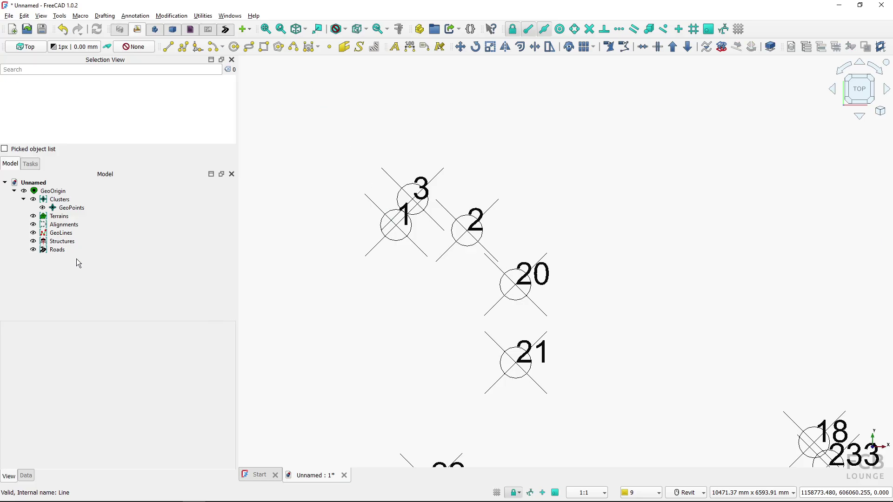
Switch back to the Road workbench and hide the GeoPoints cluster.
scroll(500, 257, down, 2)
scroll(500, 257, down, 5)
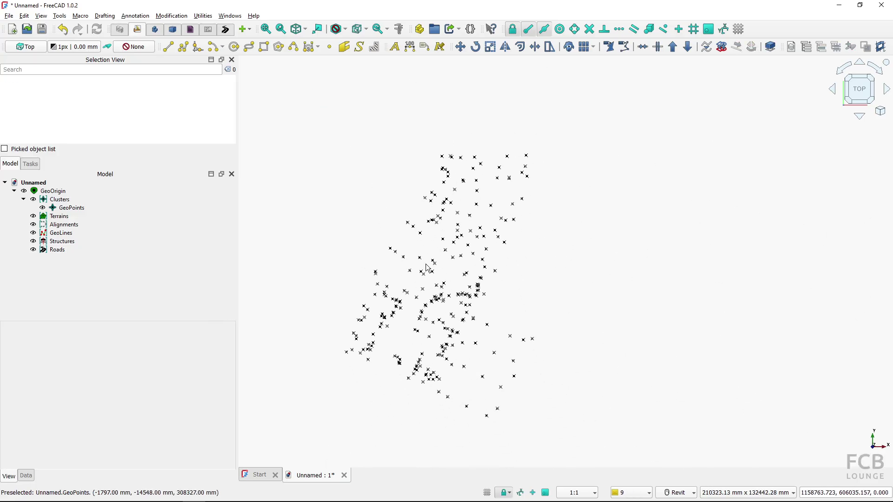
click(226, 29)
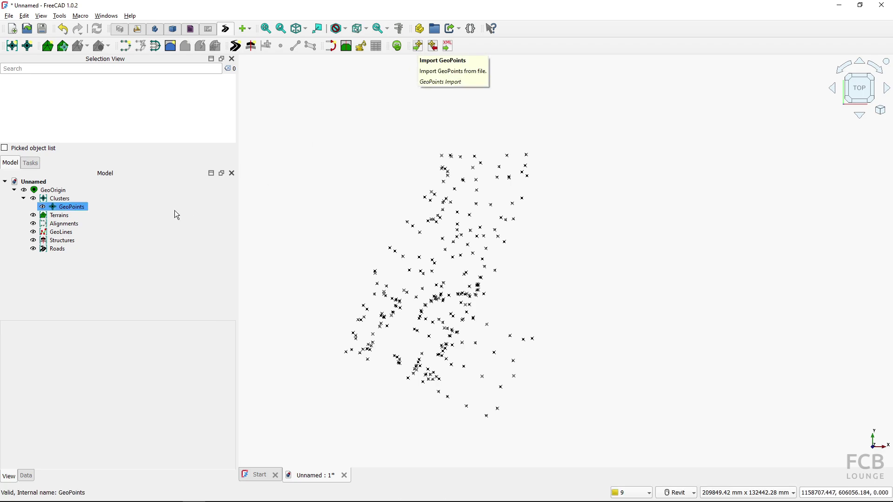
click(62, 208)
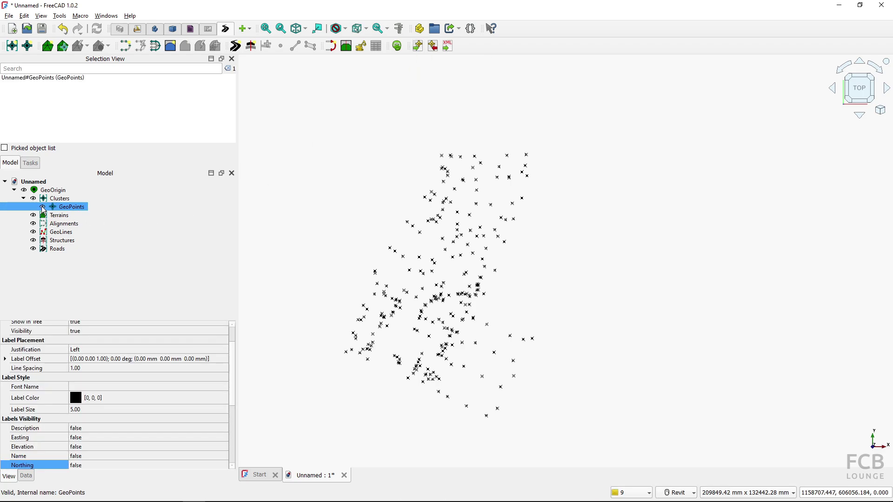
click(42, 207)
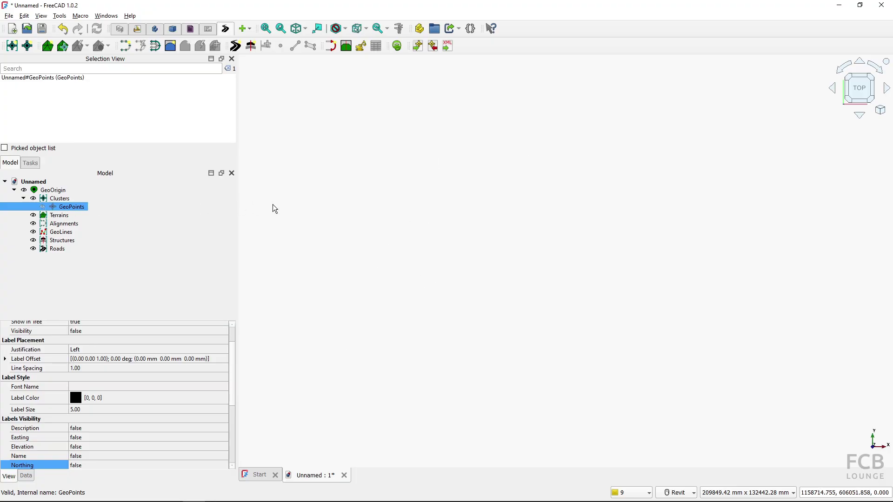
Start a new GeoPoints import with the delimiter set to Tab and the description column set to 0.
click(416, 47)
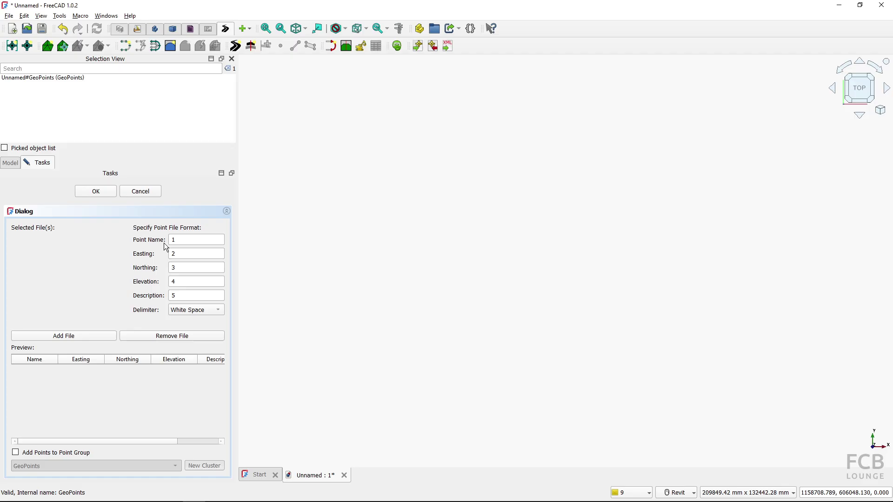
click(203, 313)
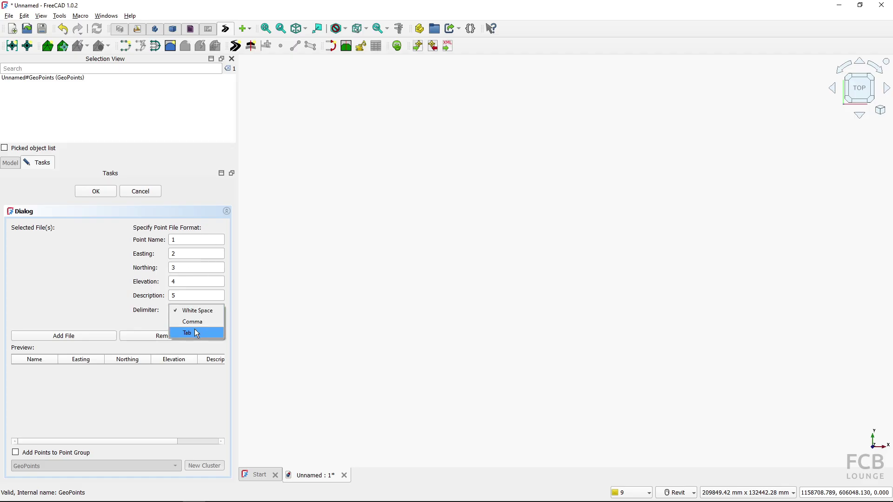
click(195, 329)
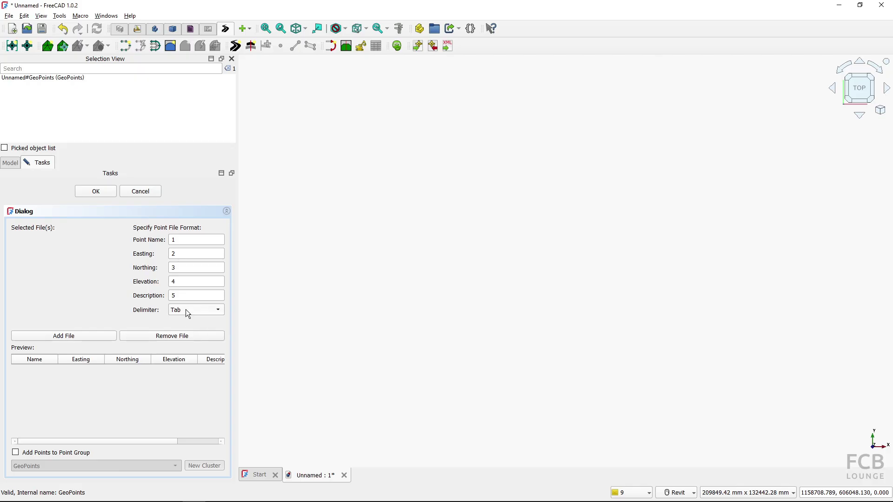
click(173, 296)
Check the column order in terrain-points_large.txt, and set the import's easting column to 3 and northing column to 2.
key(alt+Tab)
key(alt+Tab)
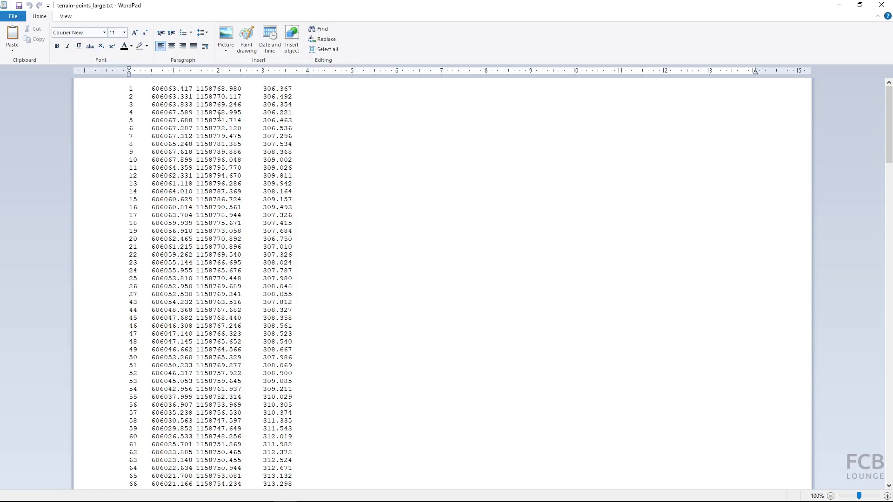
key(alt+Tab)
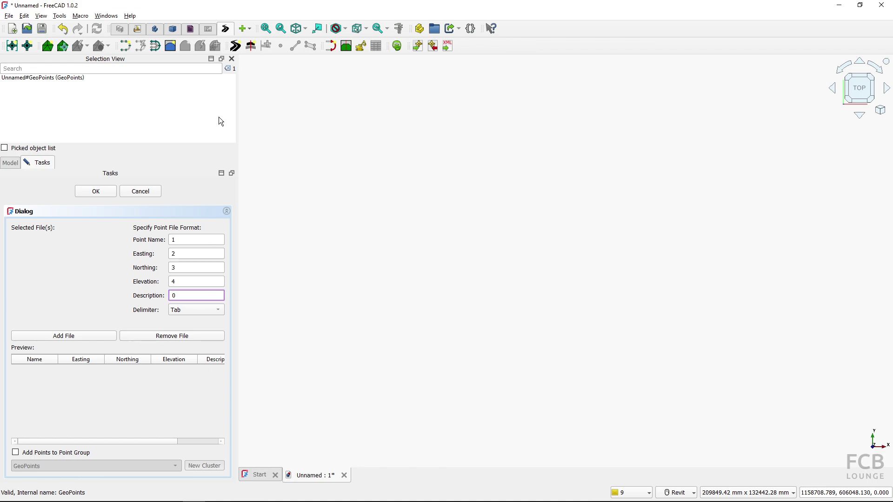
double_click(180, 252)
text(3)
key(Tab)
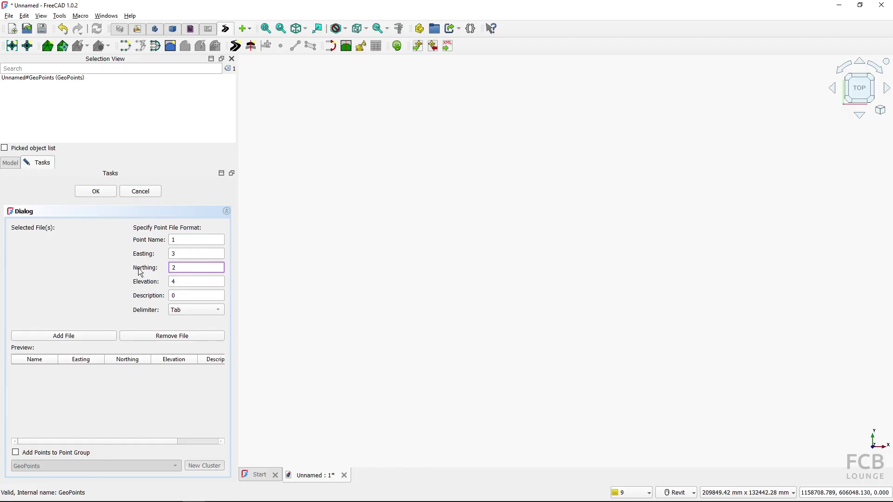
Add terrain-points_large.txt from the Documents folder, preview its points, and import them without assigning them to a point group.
click(60, 340)
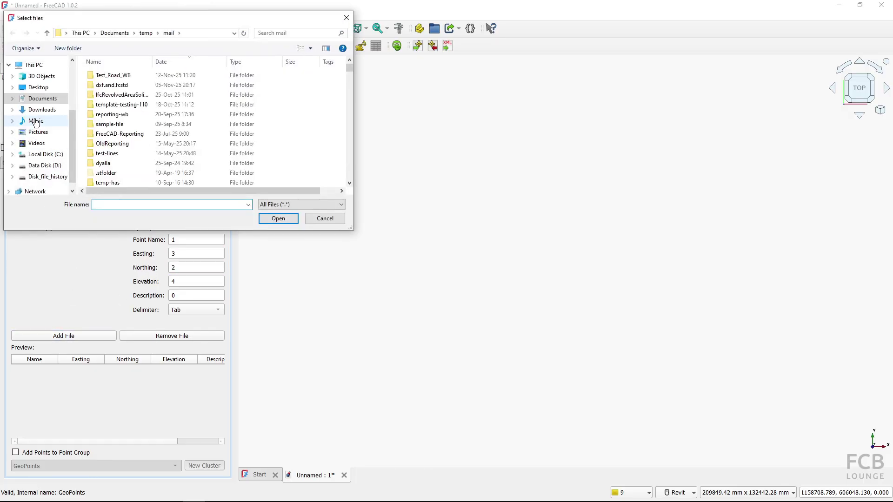
click(42, 99)
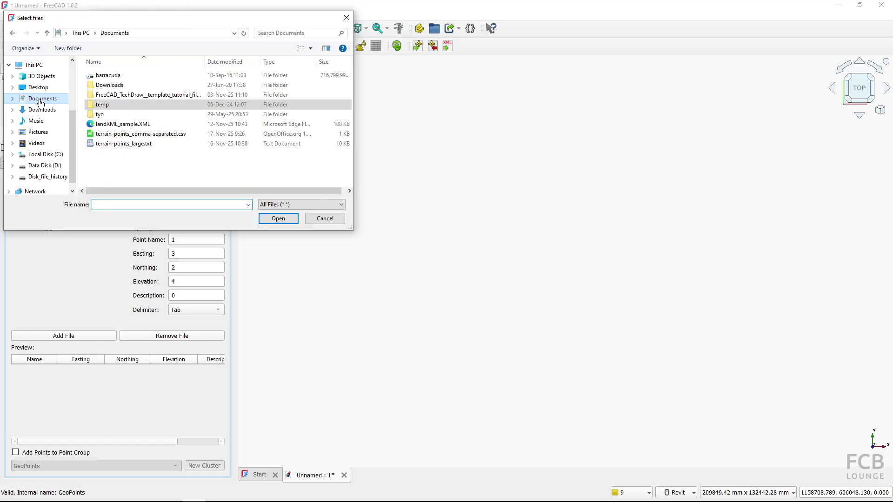
click(128, 145)
click(264, 217)
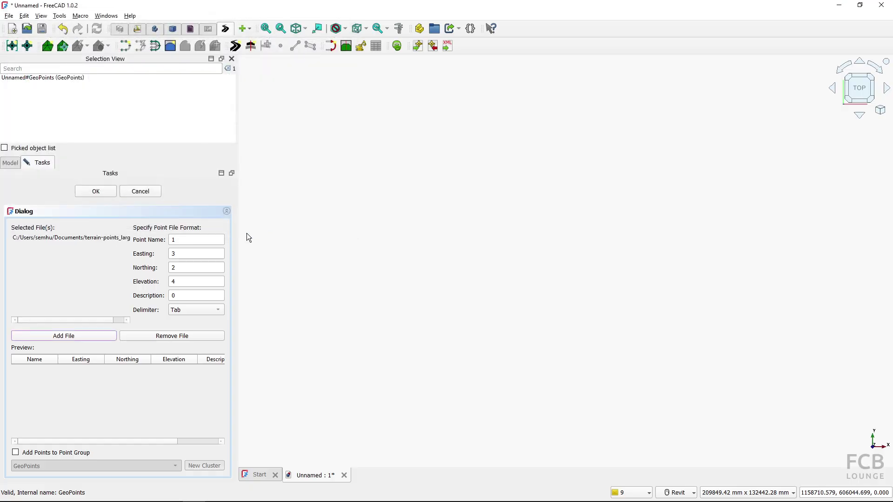
click(89, 236)
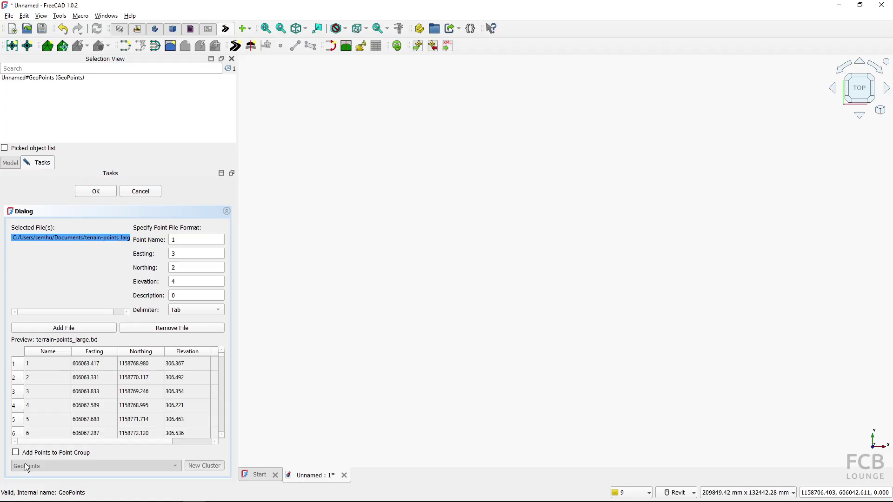
click(96, 192)
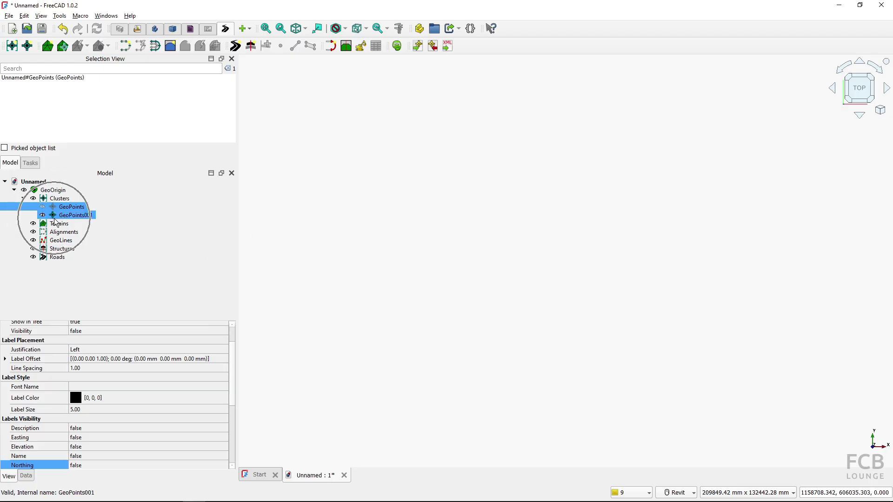
Set the label color of the GeoPoints001 cluster to black.
click(80, 217)
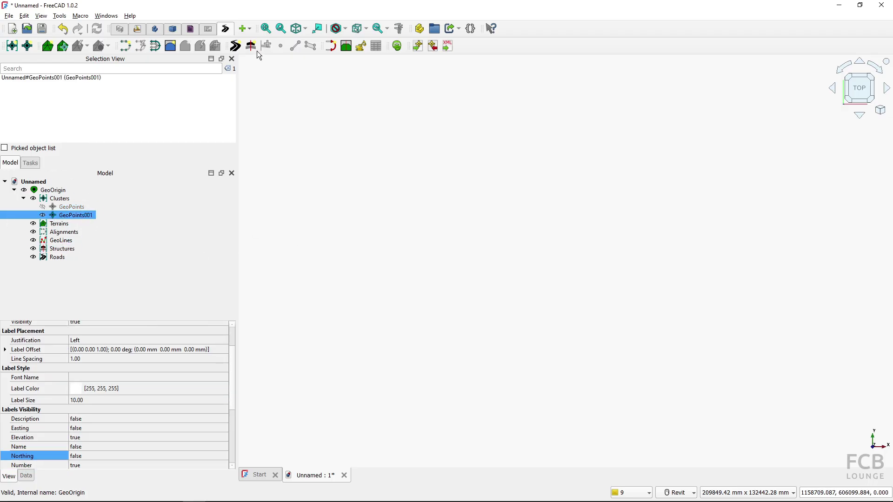
click(281, 29)
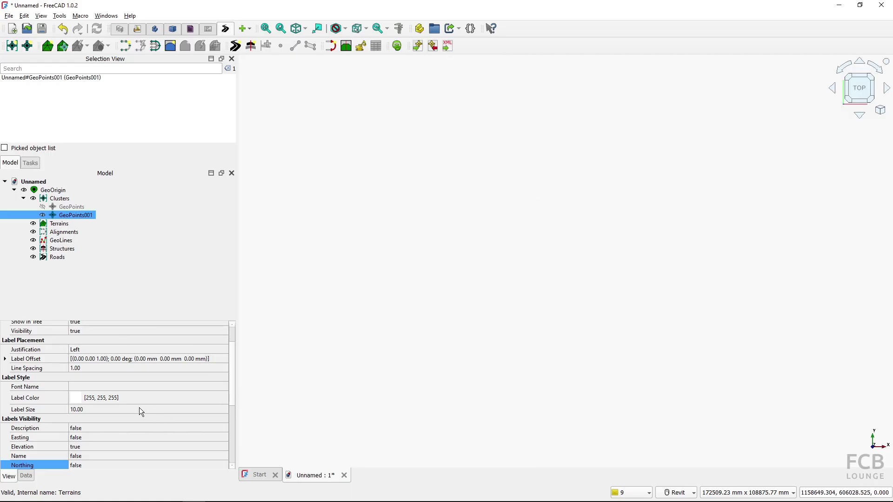
click(77, 403)
click(153, 397)
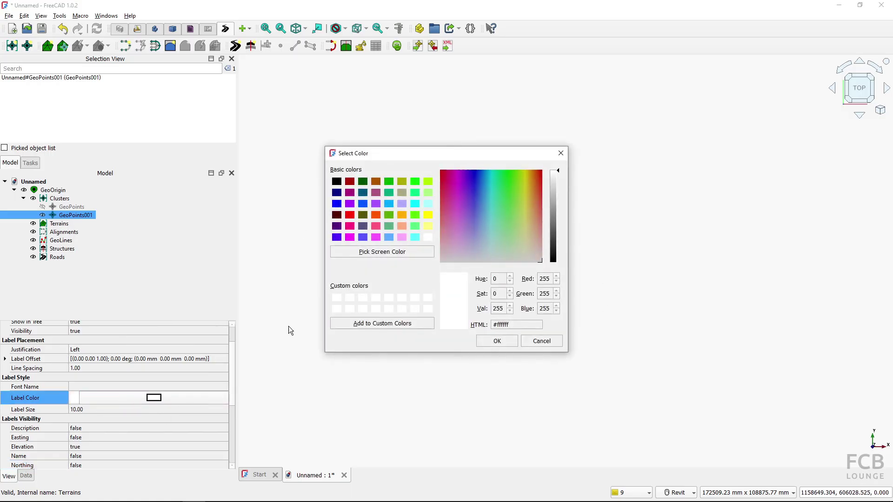
click(336, 182)
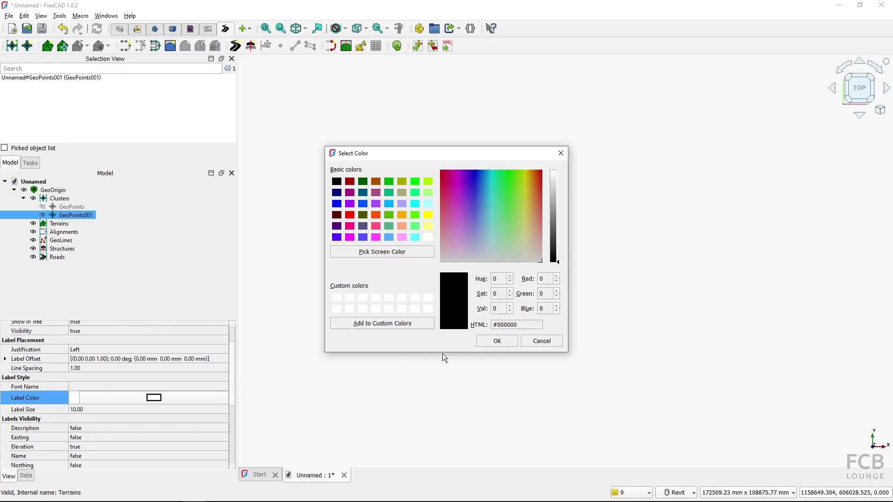
click(489, 342)
Set the marker color of GeoPoints001 to black, deselect the cluster, and fit all its points in the view.
drag(231, 381, 233, 411)
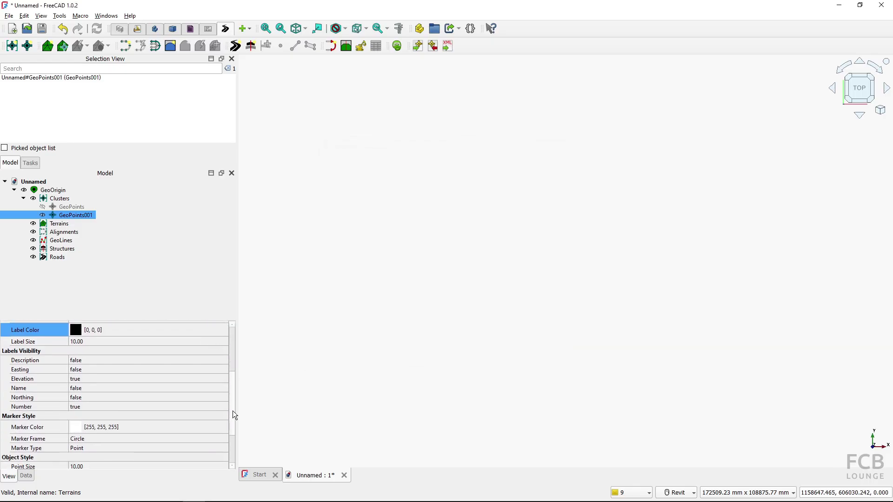
click(109, 426)
click(131, 427)
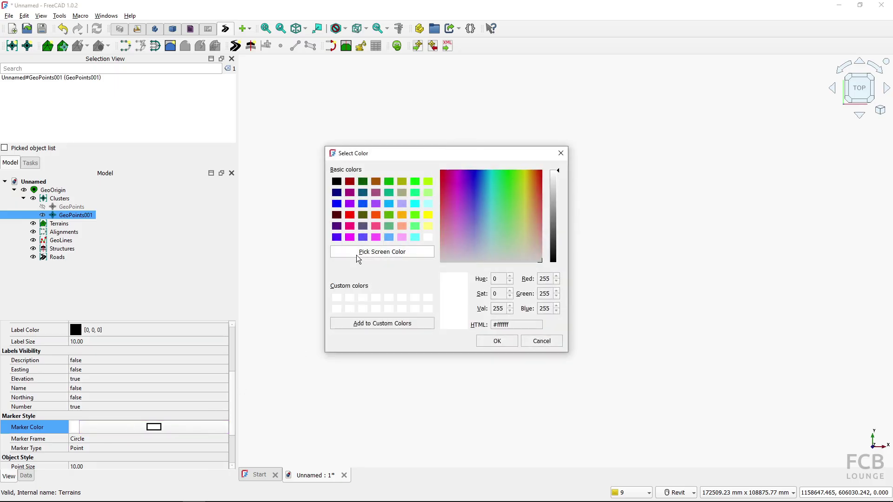
click(339, 184)
click(501, 343)
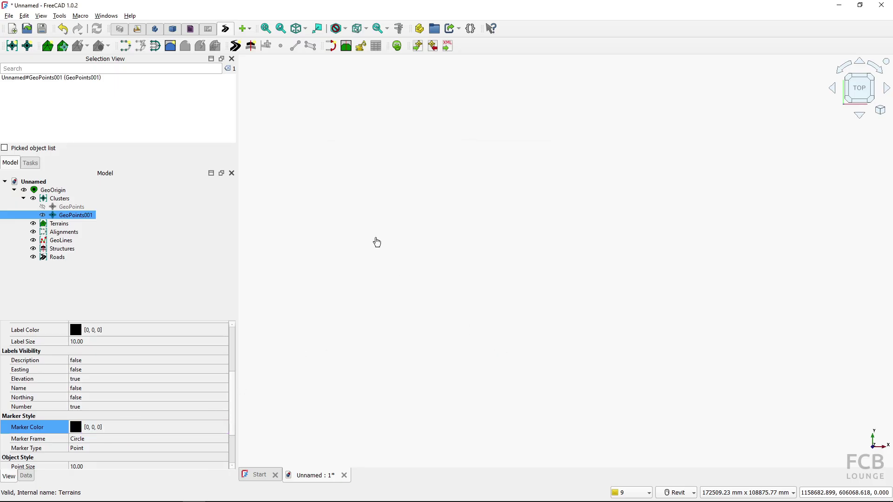
click(305, 138)
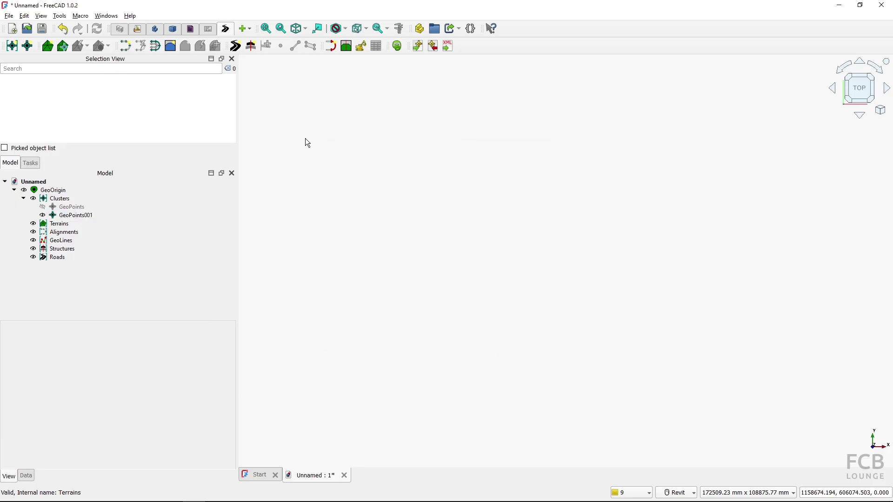
click(267, 29)
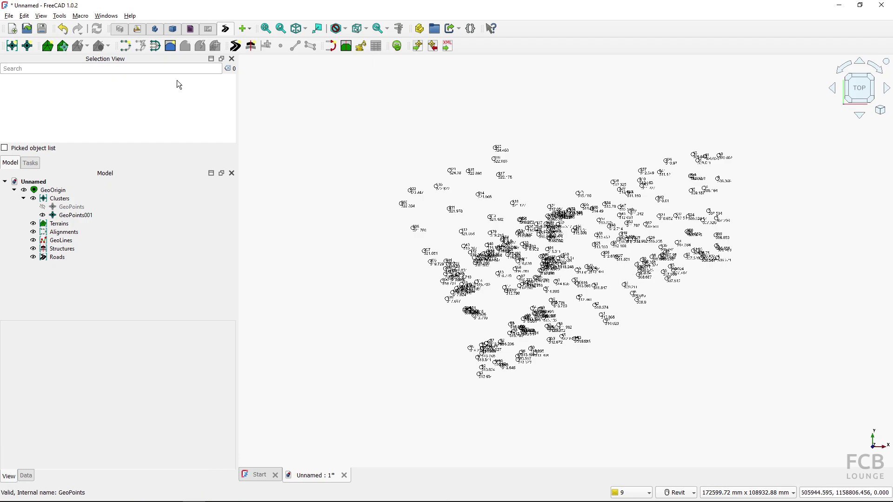
Create a new document and open terrain-points_comma-separated.csv from the Documents folder in Notepad++.
click(14, 32)
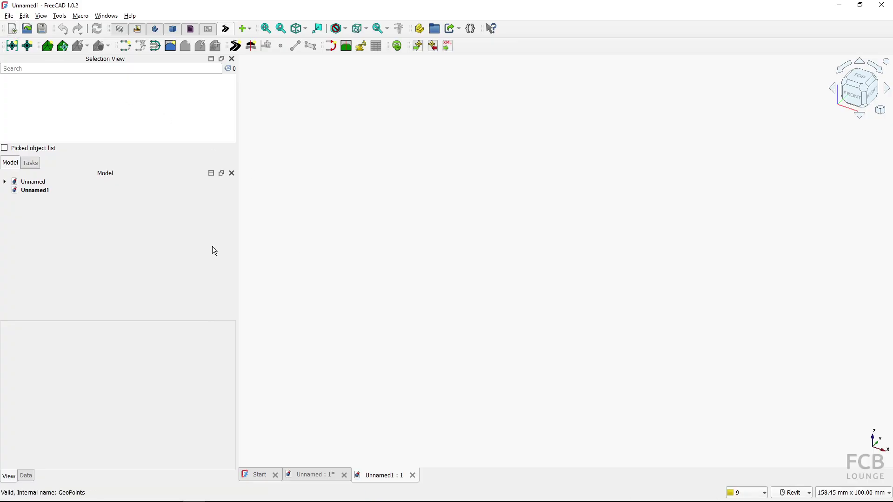
click(46, 191)
key(alt+Tab)
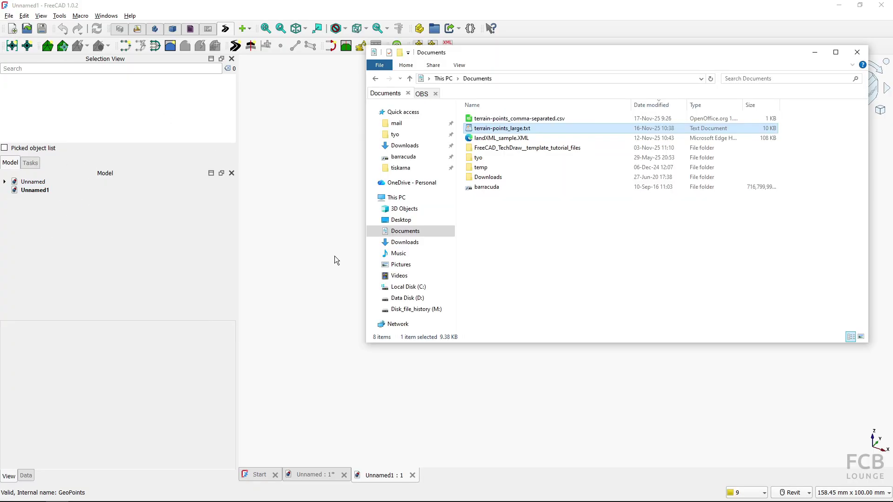
right_click(497, 120)
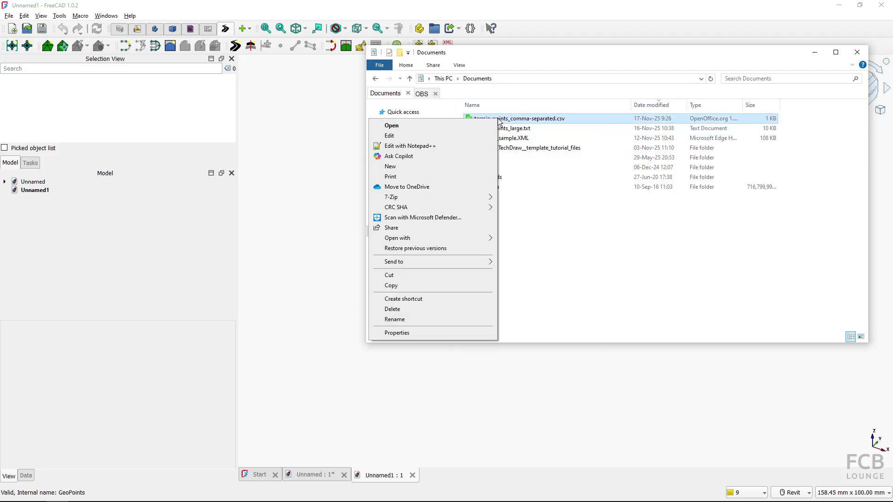
click(454, 145)
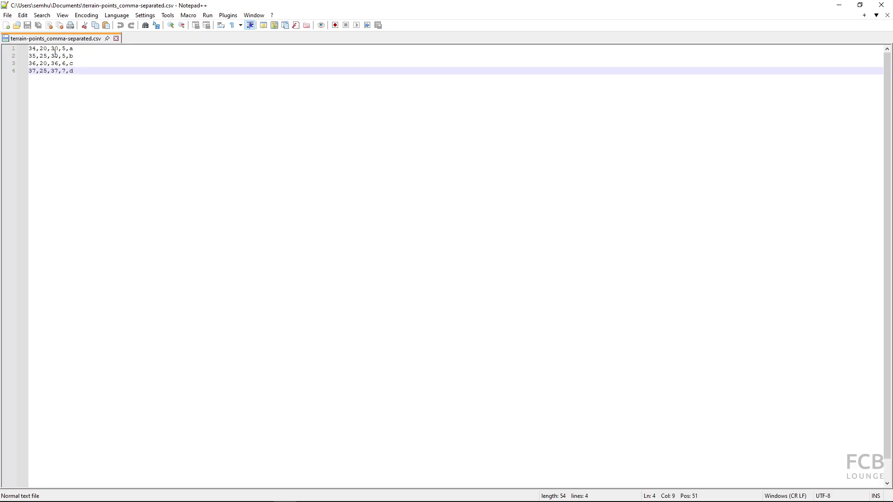
Examine the comma delimiters and the description column in the CSV file, and return to FreeCAD.
drag(40, 49, 59, 48)
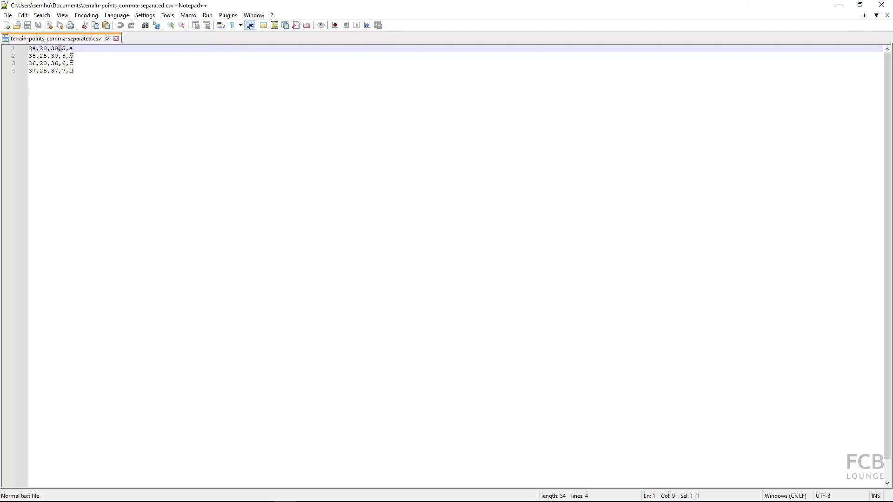
drag(75, 71, 70, 71)
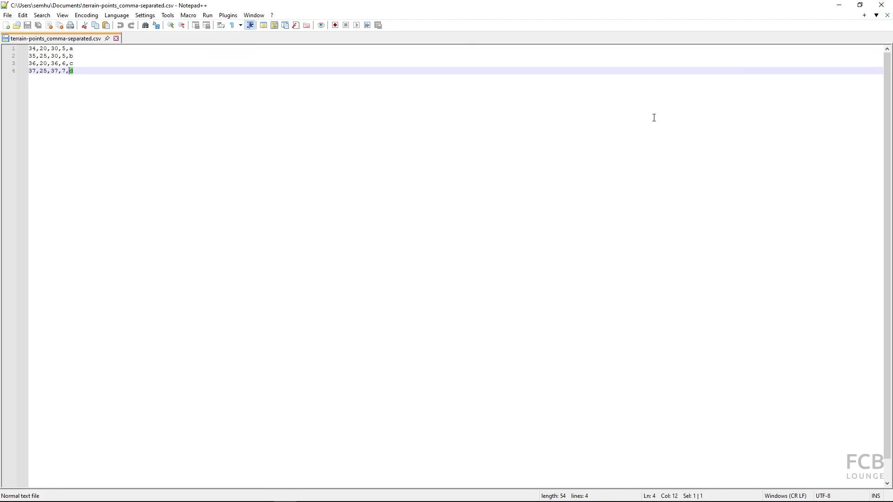
key(alt+Tab)
key(alt+Tab)
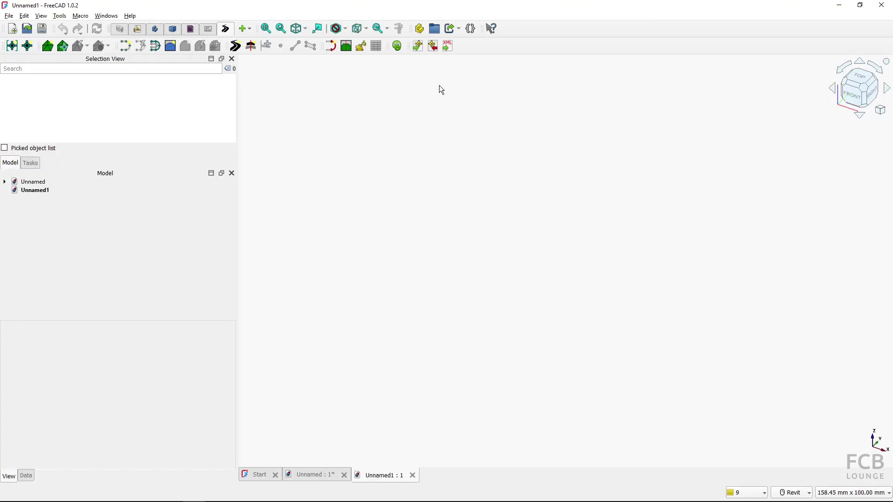
Try a point import of terrain-points_comma-separated.csv from the Documents folder with the White Space delimiter, and preview its points.
click(417, 47)
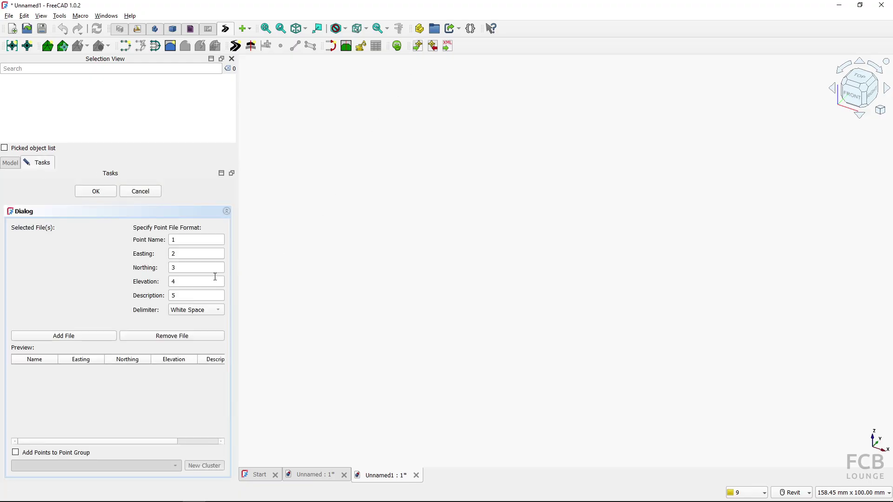
click(194, 311)
click(83, 334)
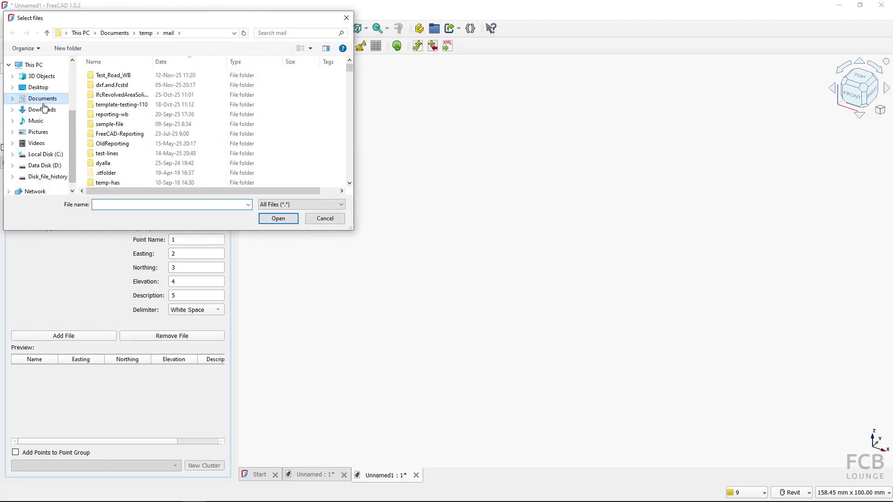
click(42, 99)
click(119, 135)
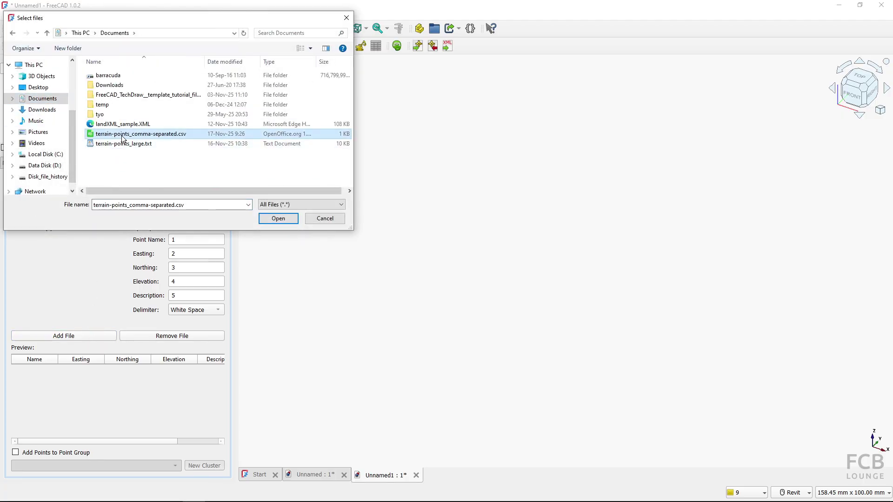
click(272, 219)
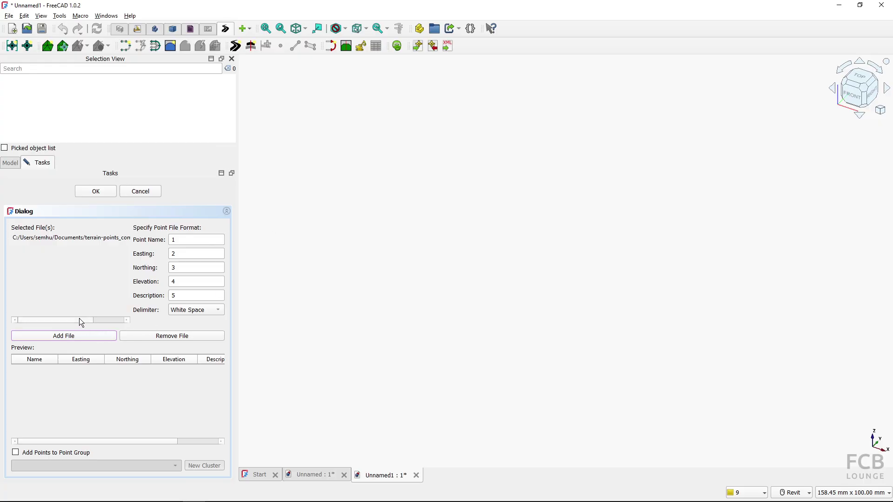
click(61, 238)
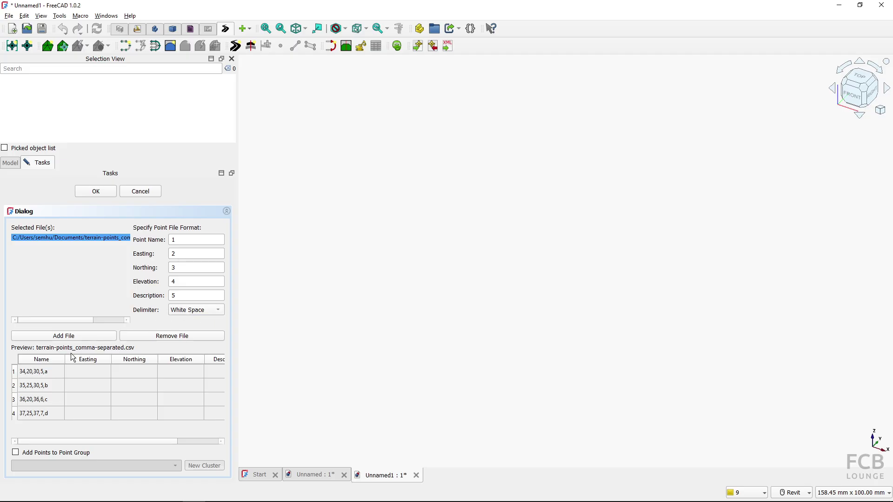
Widen the preview's Name column and examine how the White Space delimiter splits the four CSV rows.
drag(65, 360, 104, 360)
click(42, 376)
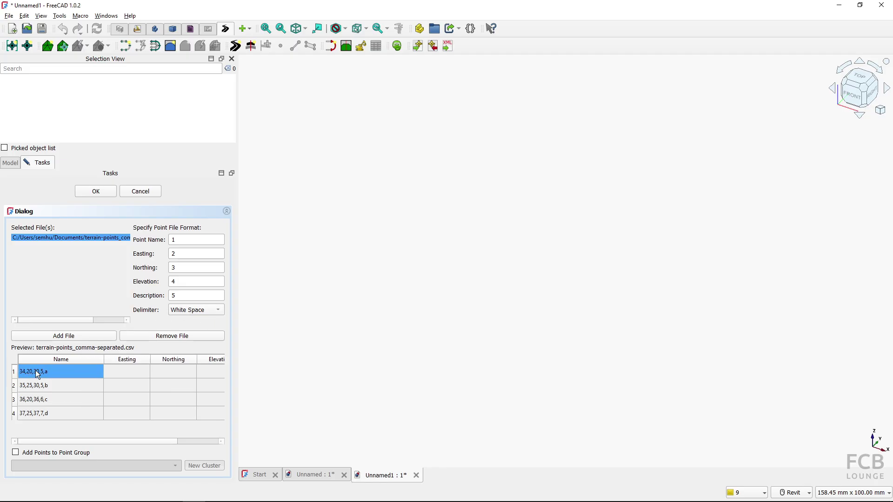
click(40, 363)
click(44, 368)
click(42, 396)
click(41, 408)
click(43, 370)
click(46, 386)
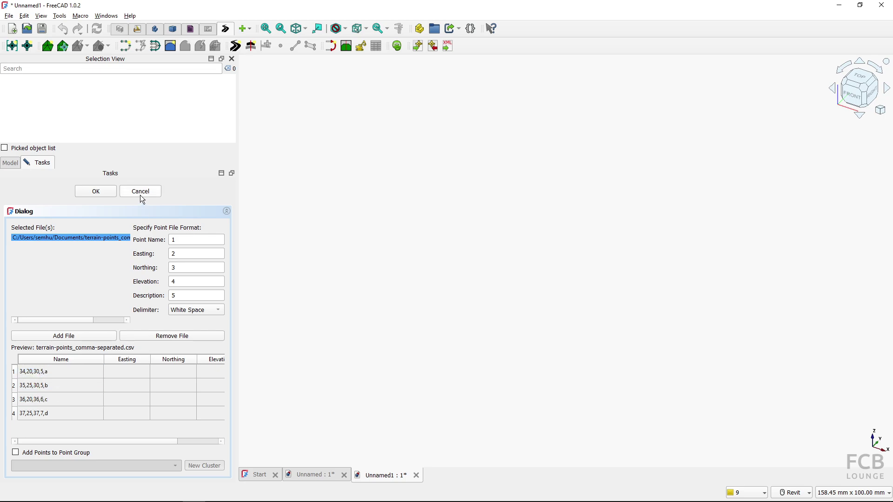
Review the import's delimiter, elevation and description settings, and cancel the White Space import.
click(187, 314)
click(187, 329)
click(189, 285)
click(189, 295)
click(184, 281)
click(144, 193)
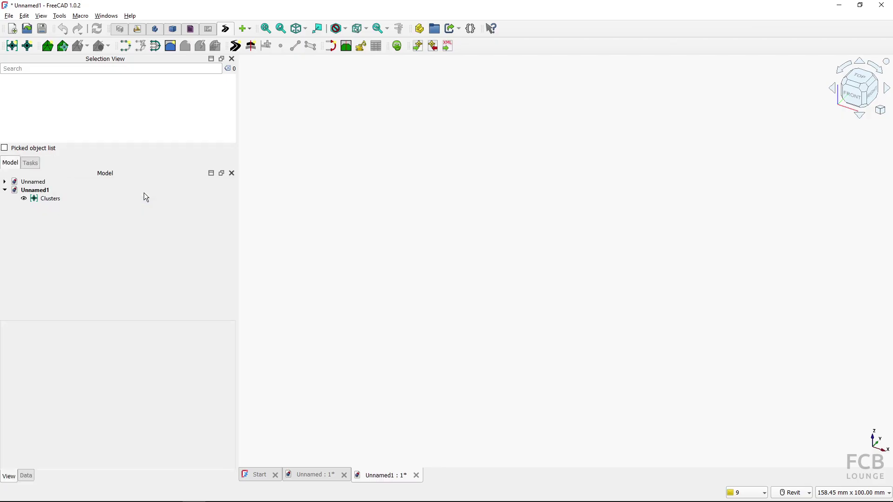
Start a new point import with the delimiter set to Comma and add terrain-points_comma-separated.csv from the Documents folder.
click(415, 47)
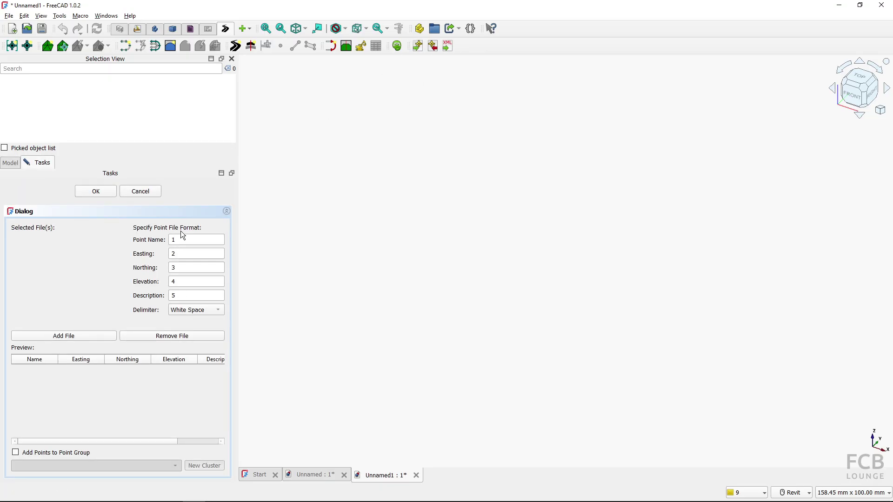
click(188, 310)
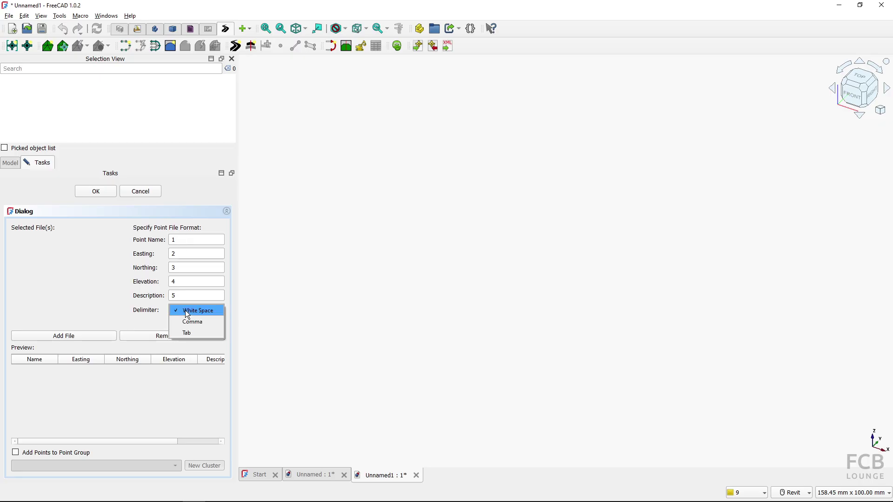
click(187, 322)
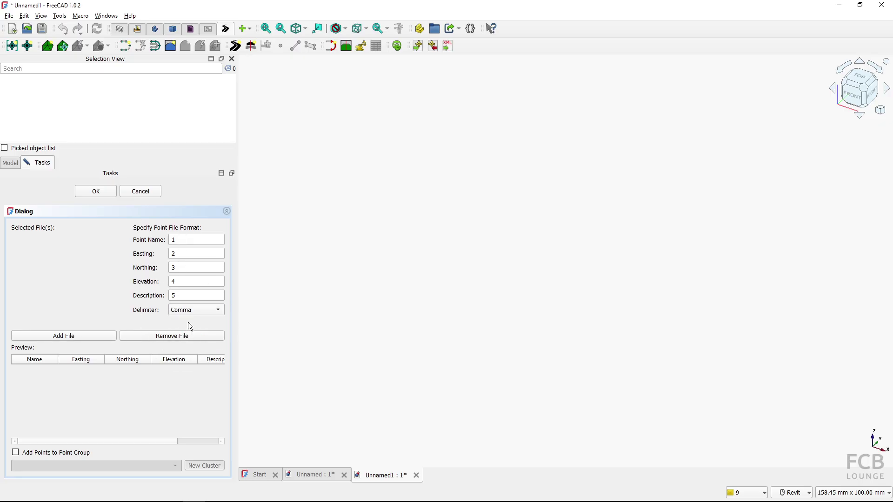
click(77, 336)
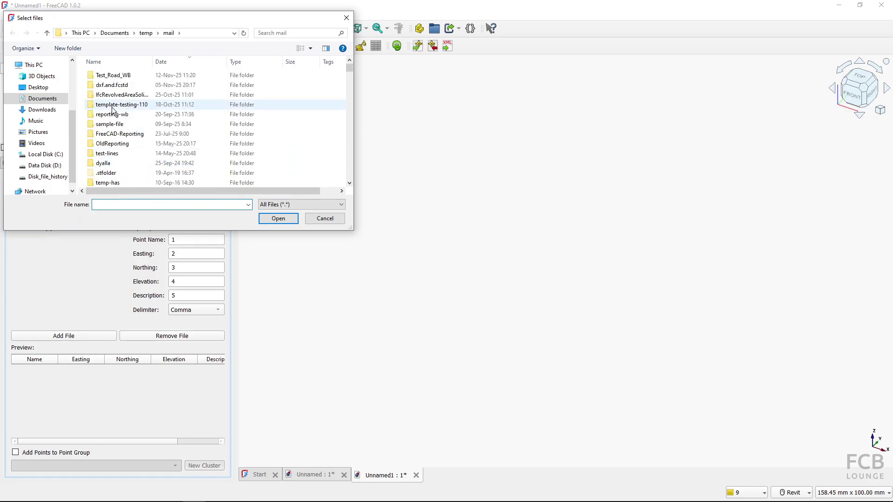
scroll(125, 121, down, 1)
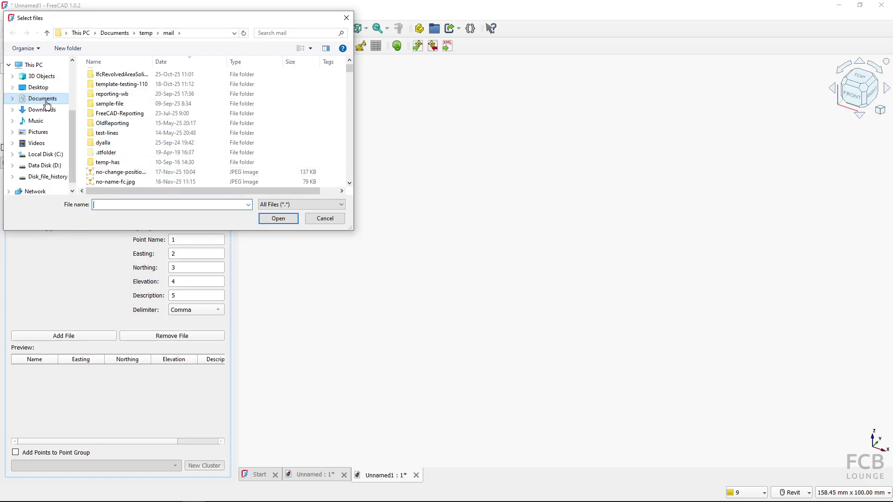
click(42, 99)
click(133, 134)
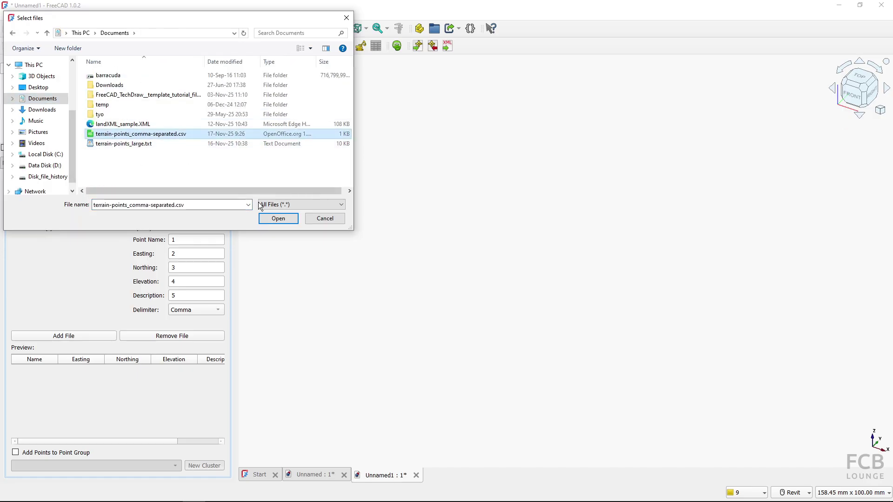
click(263, 220)
Preview the CSV points, check their columns, and import them without assigning them to a point group.
click(49, 238)
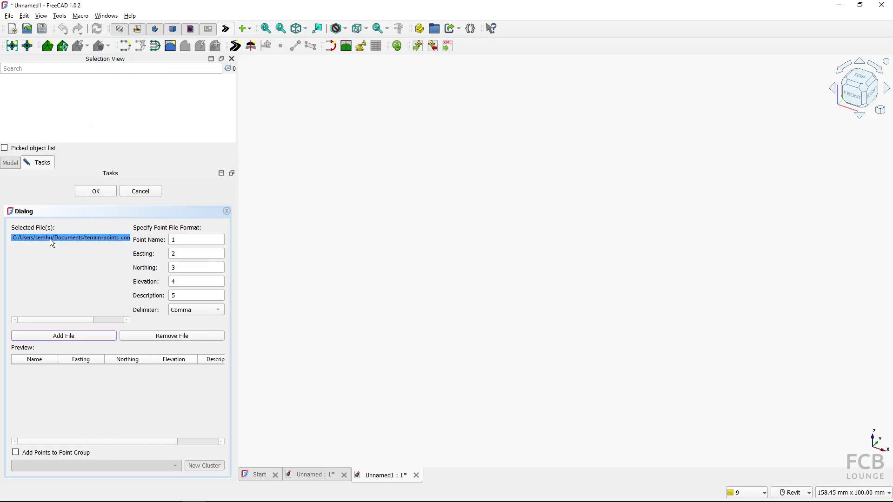
click(28, 372)
click(84, 372)
click(162, 371)
click(132, 400)
click(93, 413)
click(93, 190)
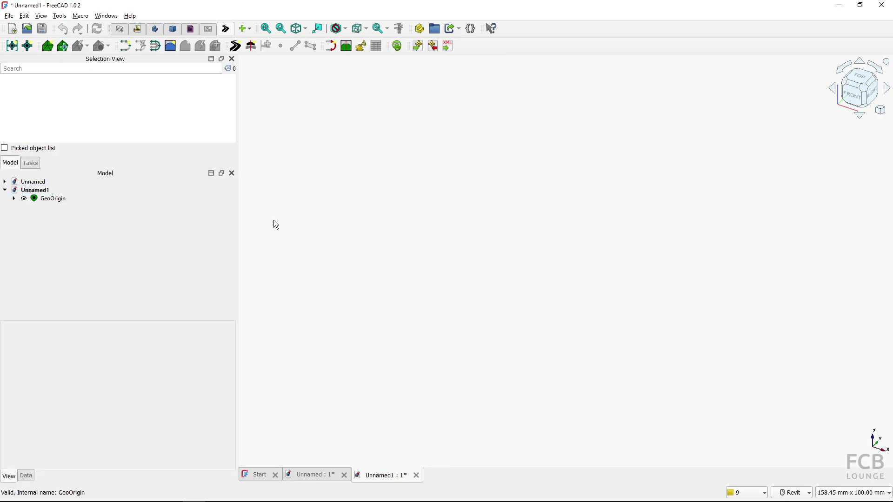
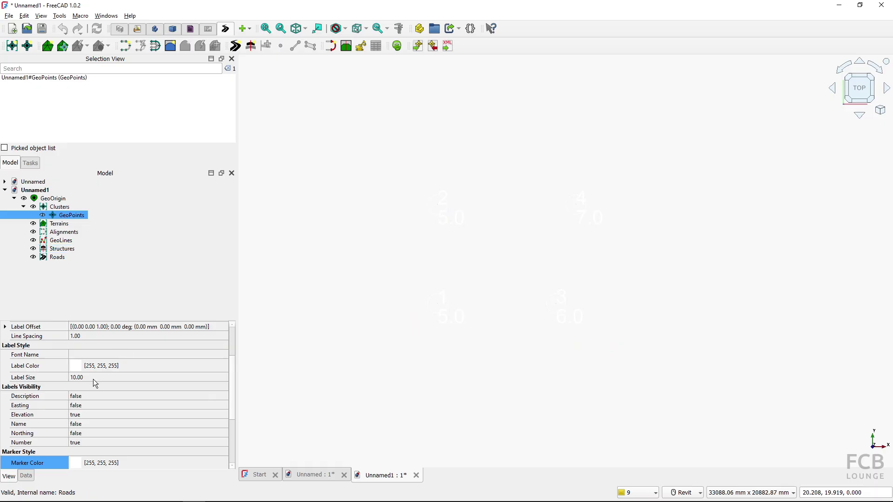
Set the label color of the new document's GeoPoints cluster to black.
click(79, 365)
click(101, 366)
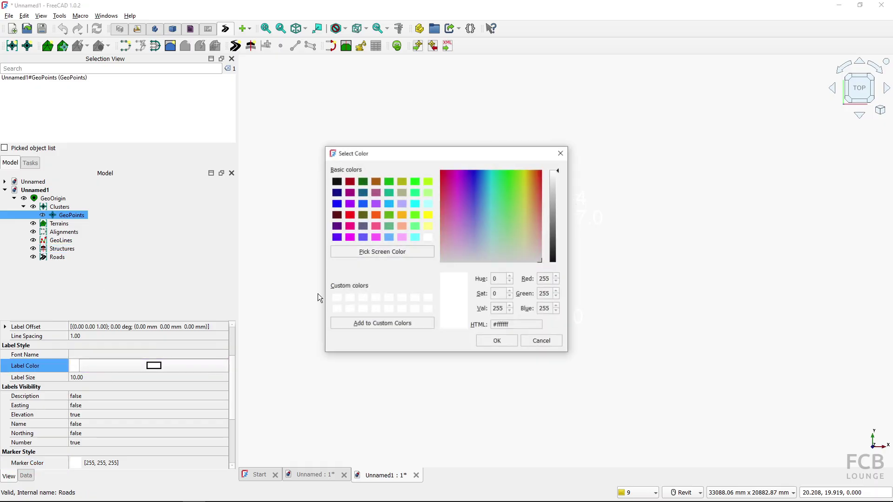
click(336, 181)
click(492, 343)
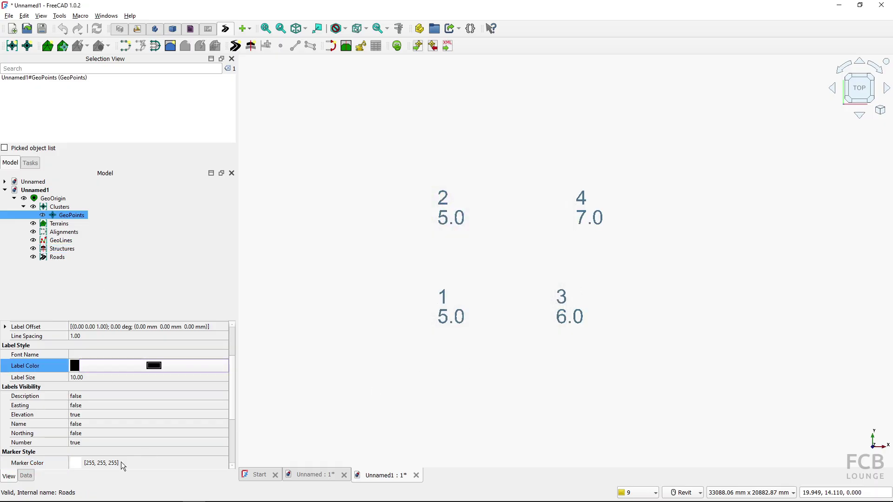
Set the marker color of the GeoPoints cluster to black and deselect the cluster.
click(119, 463)
click(129, 464)
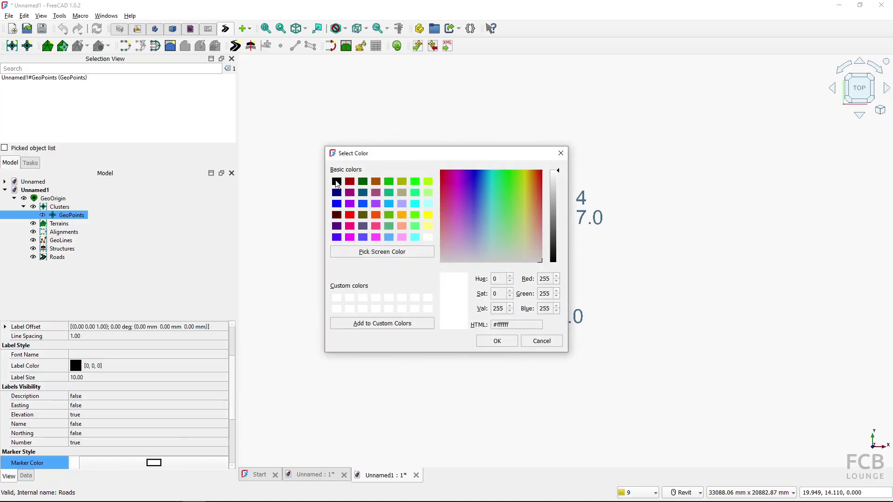
click(336, 181)
click(496, 341)
click(498, 261)
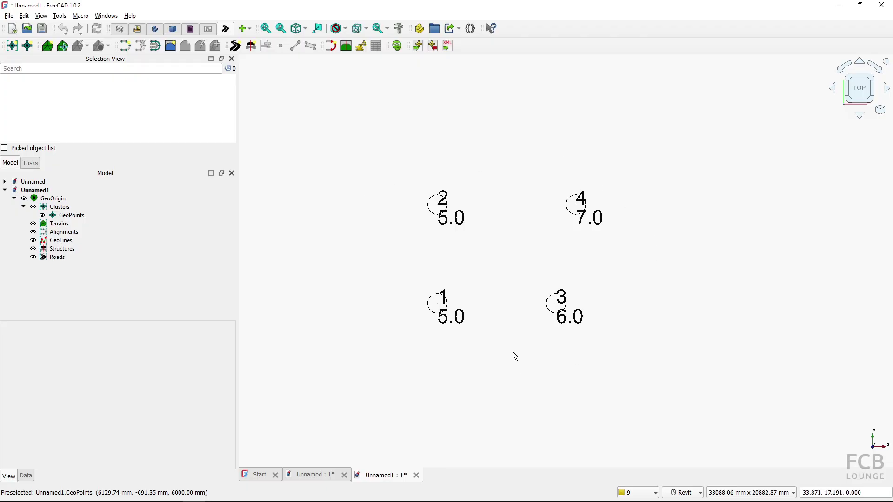
Switch to WordPad and examine the first point's two horizontal coordinates and elevation in terrain-points_large.txt.
key(alt+Tab)
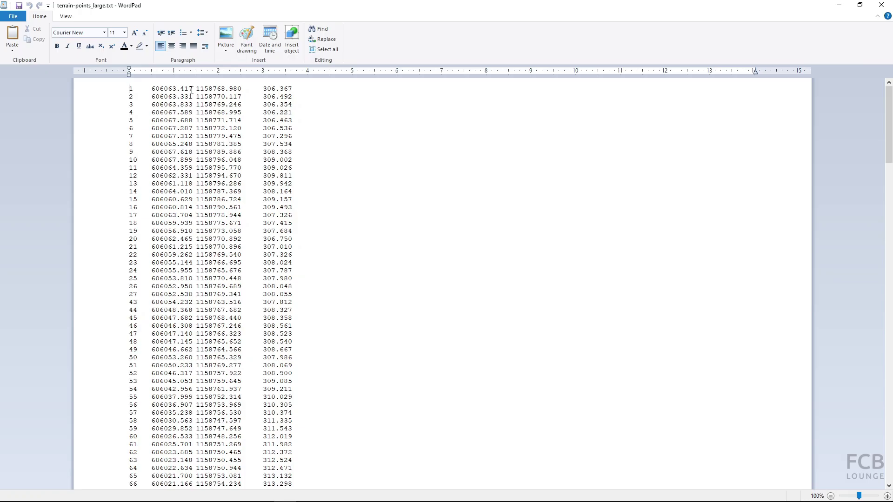
double_click(175, 89)
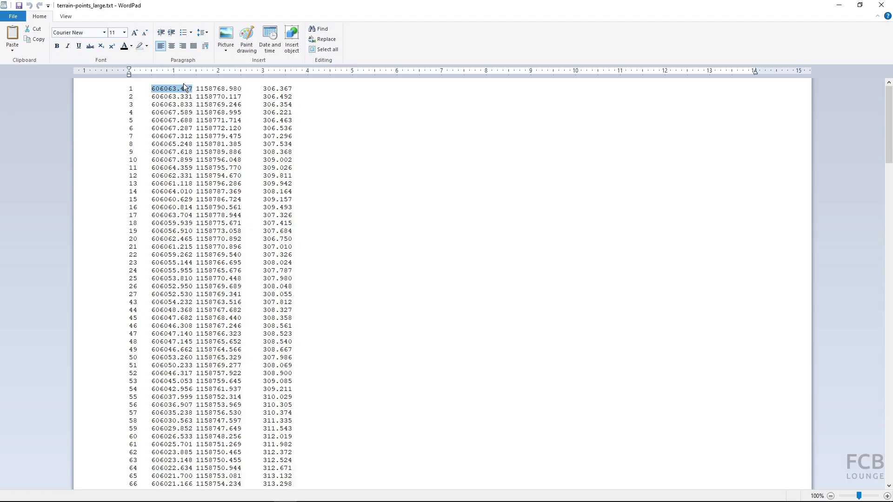
drag(196, 88, 241, 90)
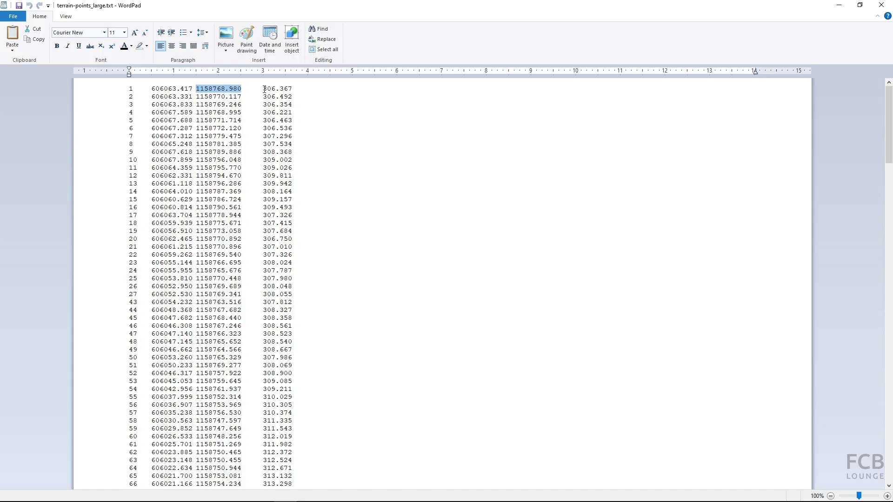
drag(263, 89, 288, 93)
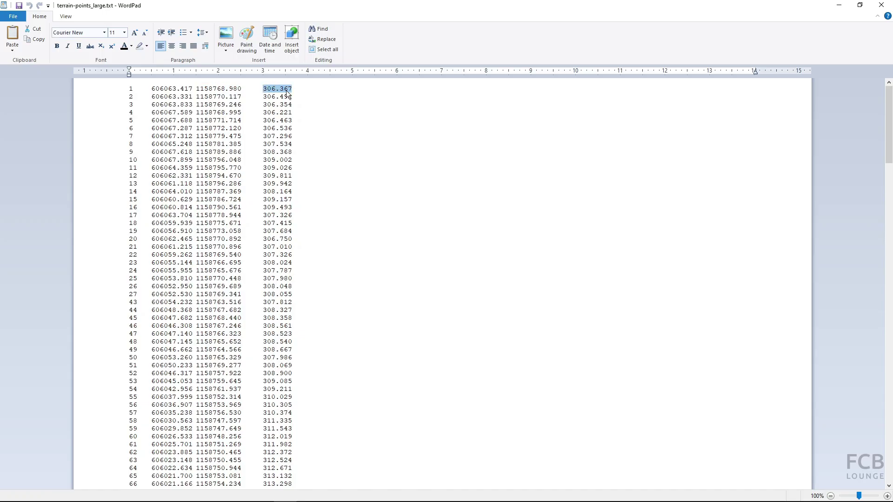
Switch back to FreeCAD and check the available unit systems without changing the current one.
key(alt+Tab)
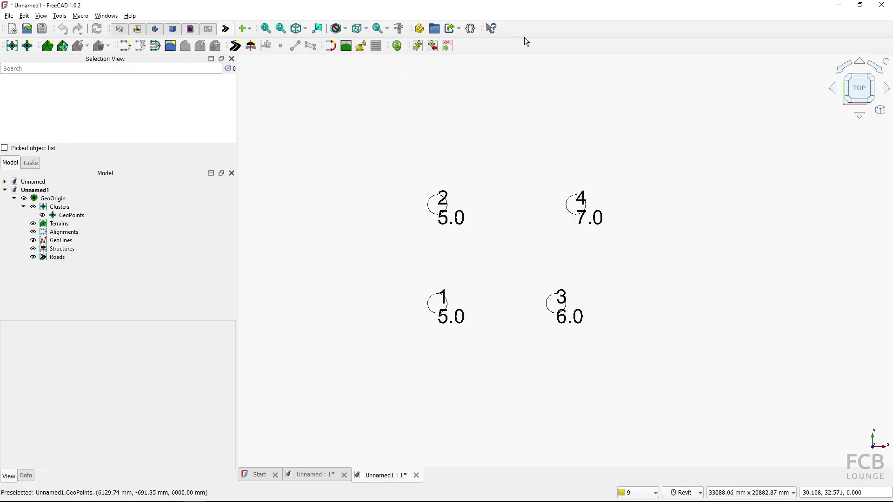
click(792, 492)
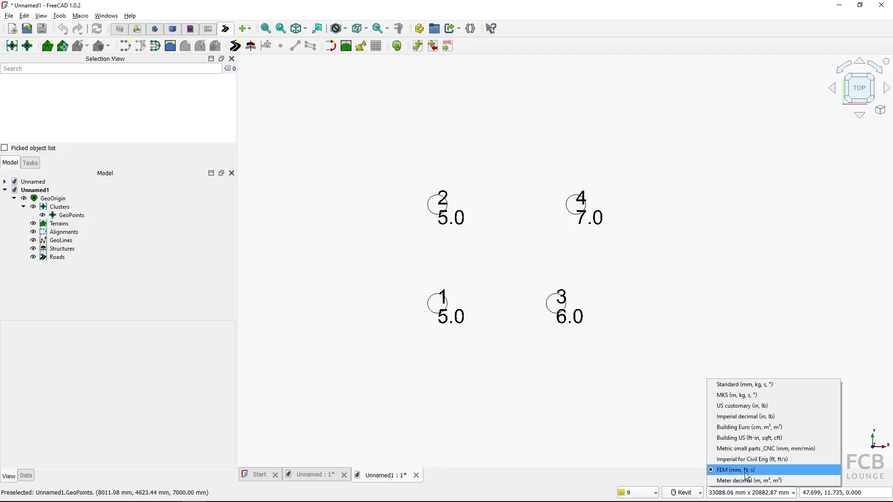
click(642, 428)
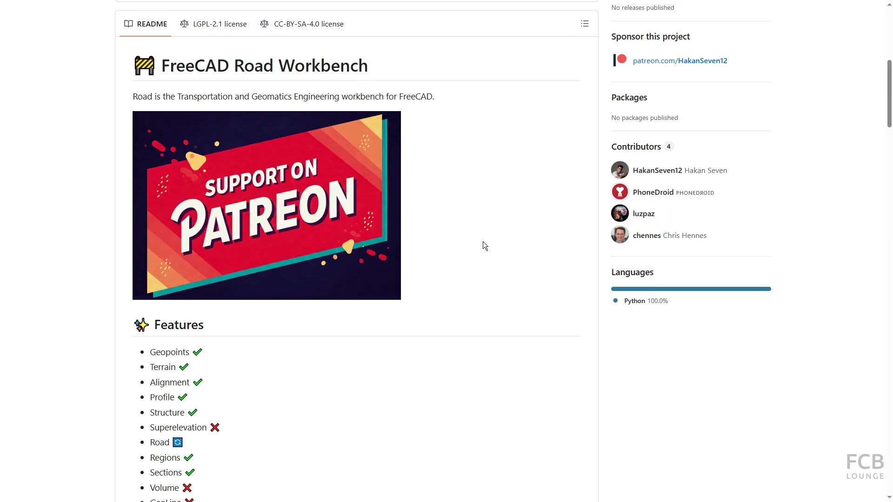
Review the Road workbench's GitHub repository, its developer's Patreon page and the feature list in the README.
scroll(483, 246, up, 8)
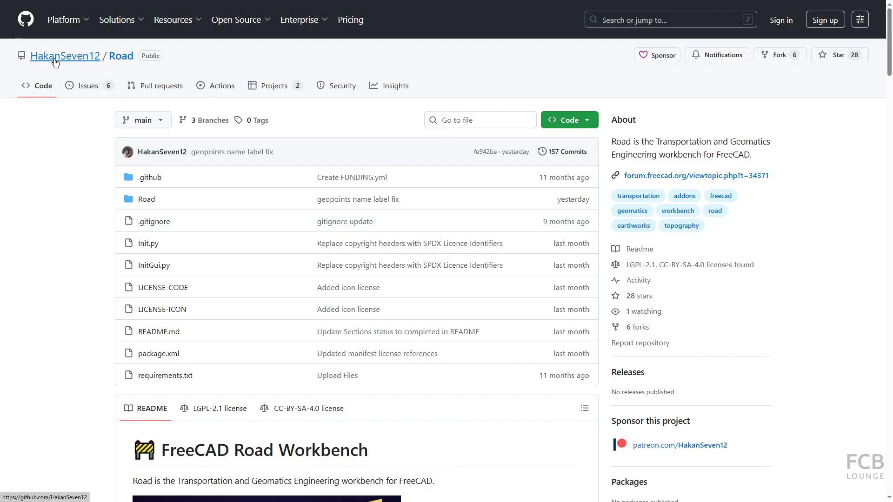
mouse_move(55, 62)
scroll(96, 268, down, 5)
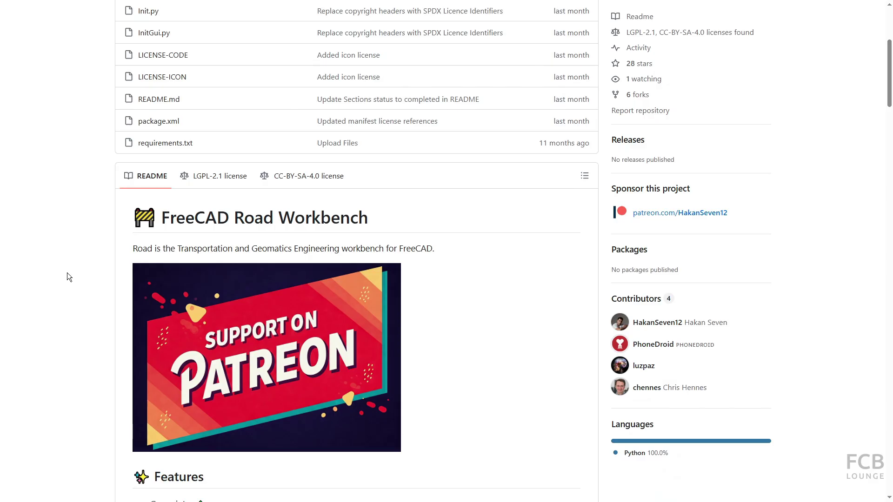
scroll(68, 276, down, 3)
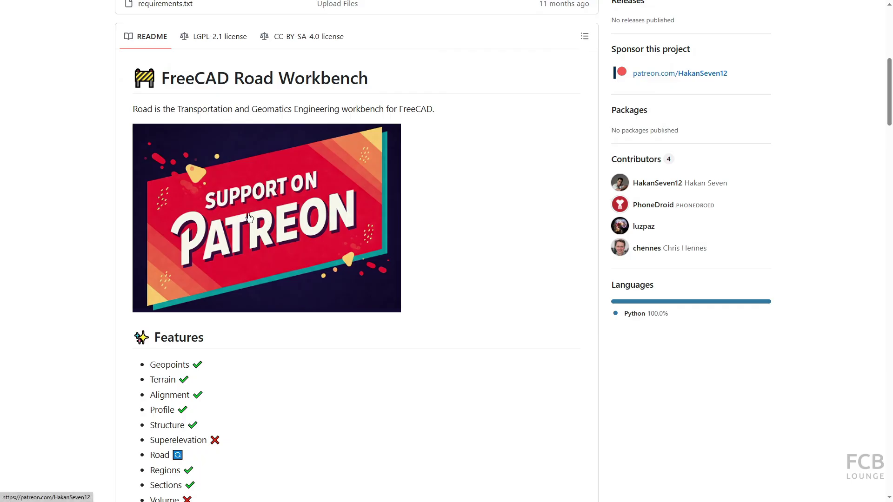
click(249, 218)
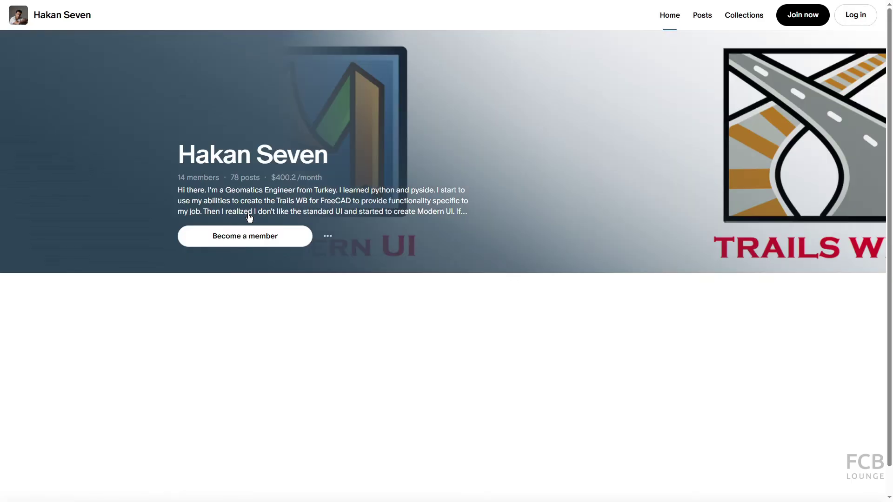
key(alt+Left)
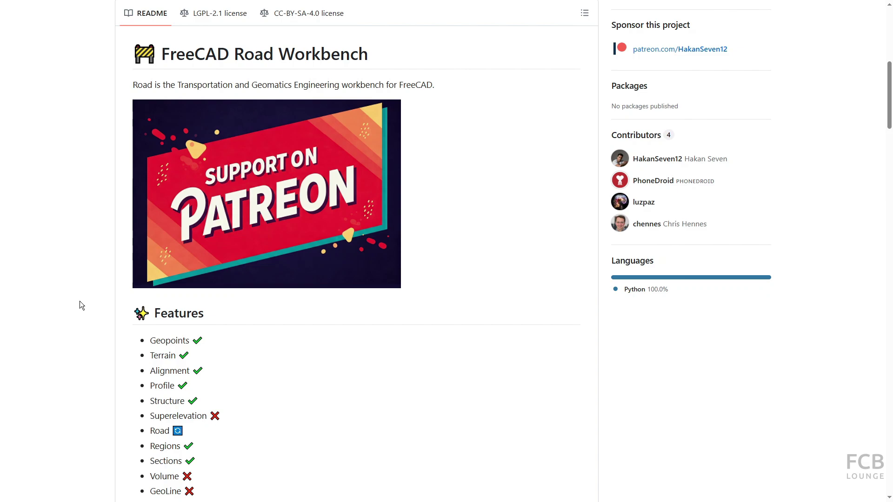
scroll(82, 305, down, 2)
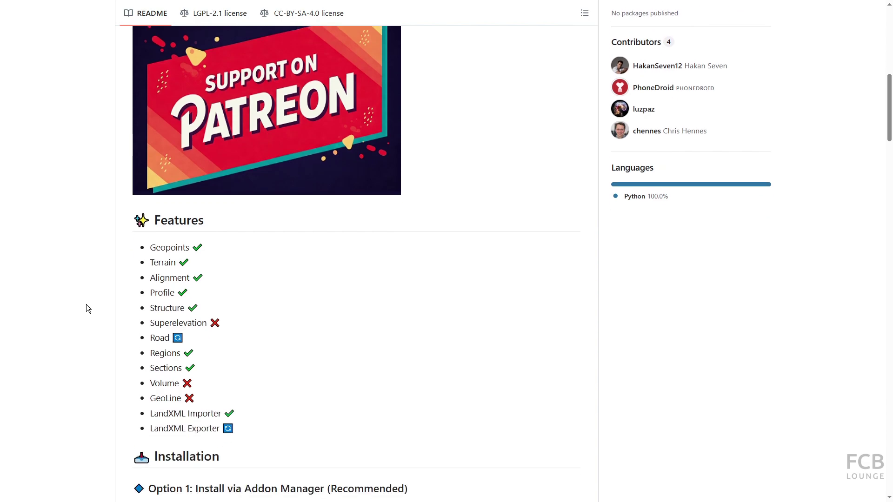